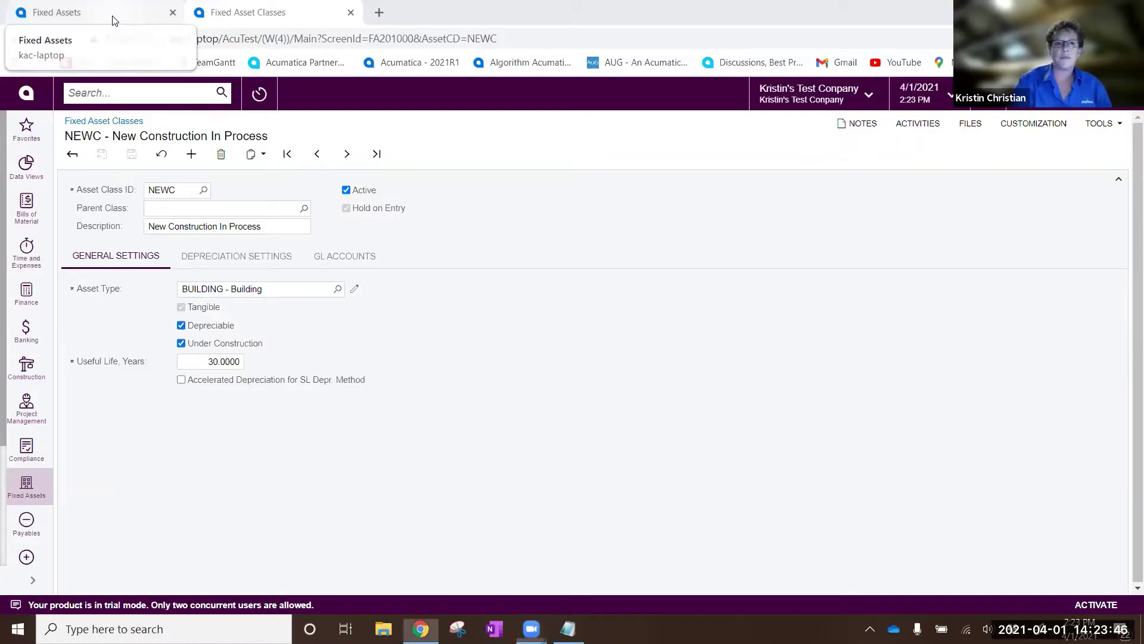
Start a new fixed asset record and describe it as the owner's New 10-Stall Barn.
{"action": "left_click", "coordinate": [113, 20]}
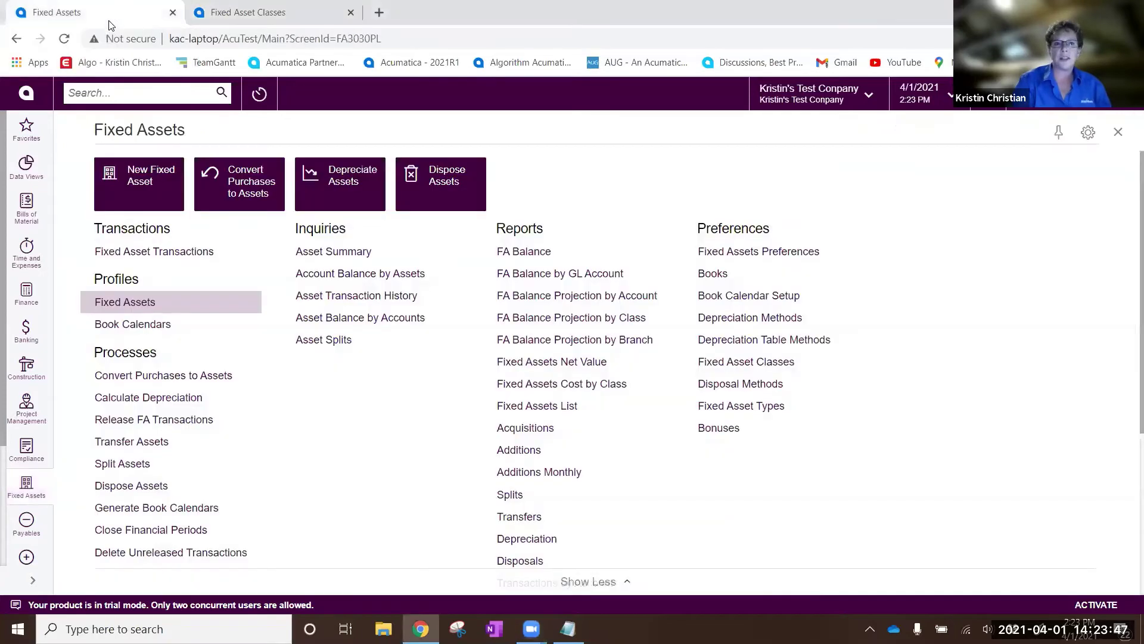
{"action": "left_click", "coordinate": [146, 197]}
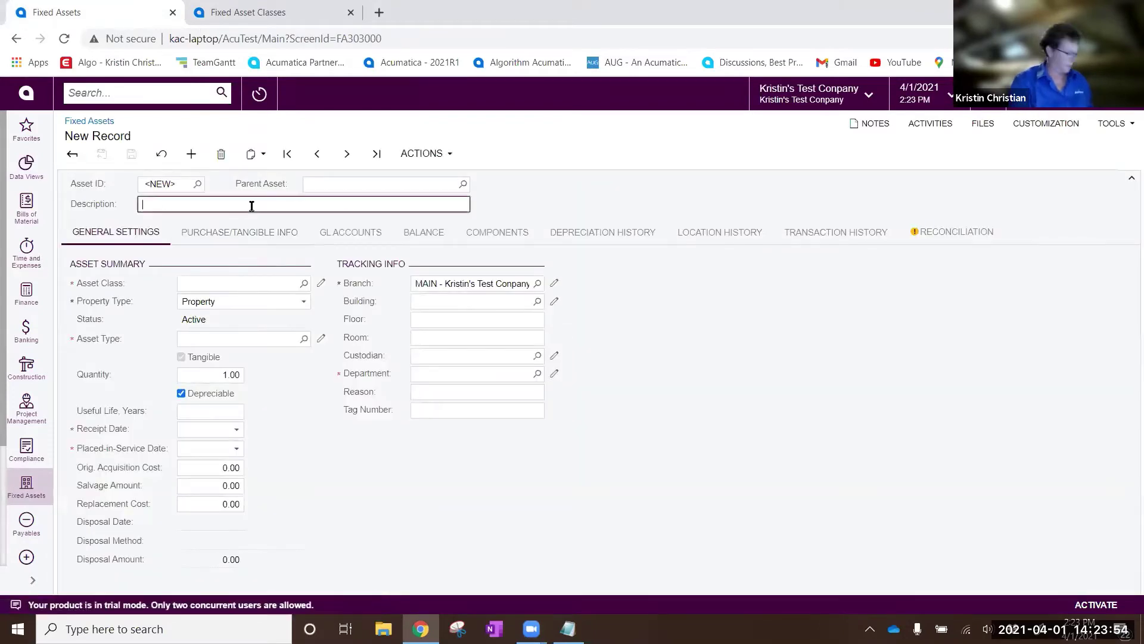
{"action": "left_click", "coordinate": [252, 205]}
{"action": "type", "text": "Kristin's New 10-Stall Barn"}
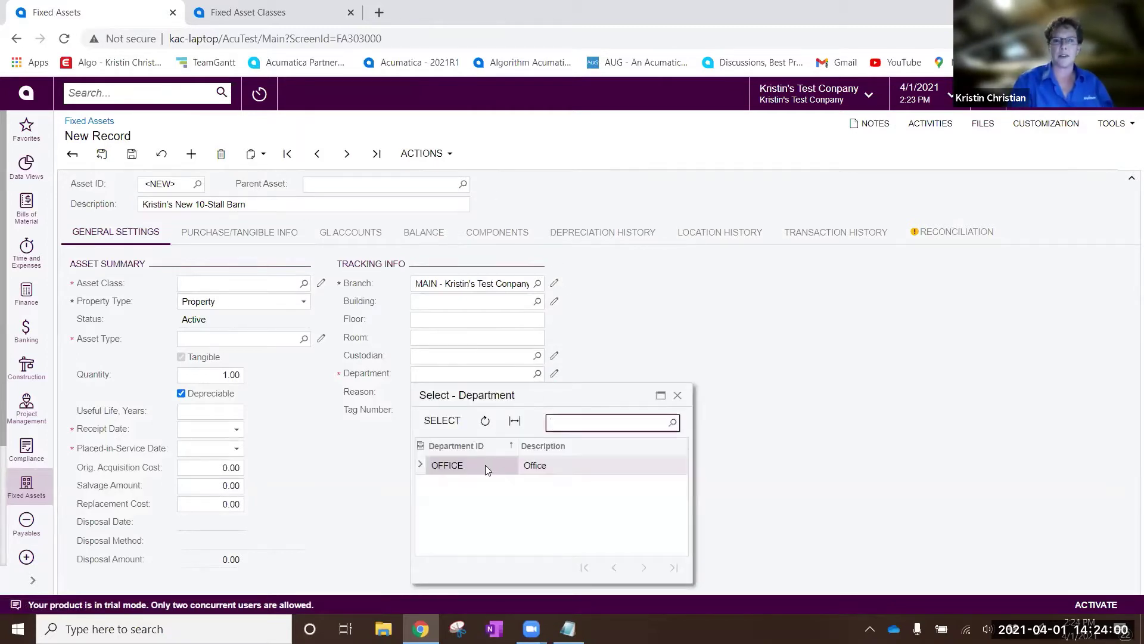
Assign the new asset to the OFFICE department and the NEWC (New Construction In Process) asset class.
{"action": "double_click", "coordinate": [485, 464]}
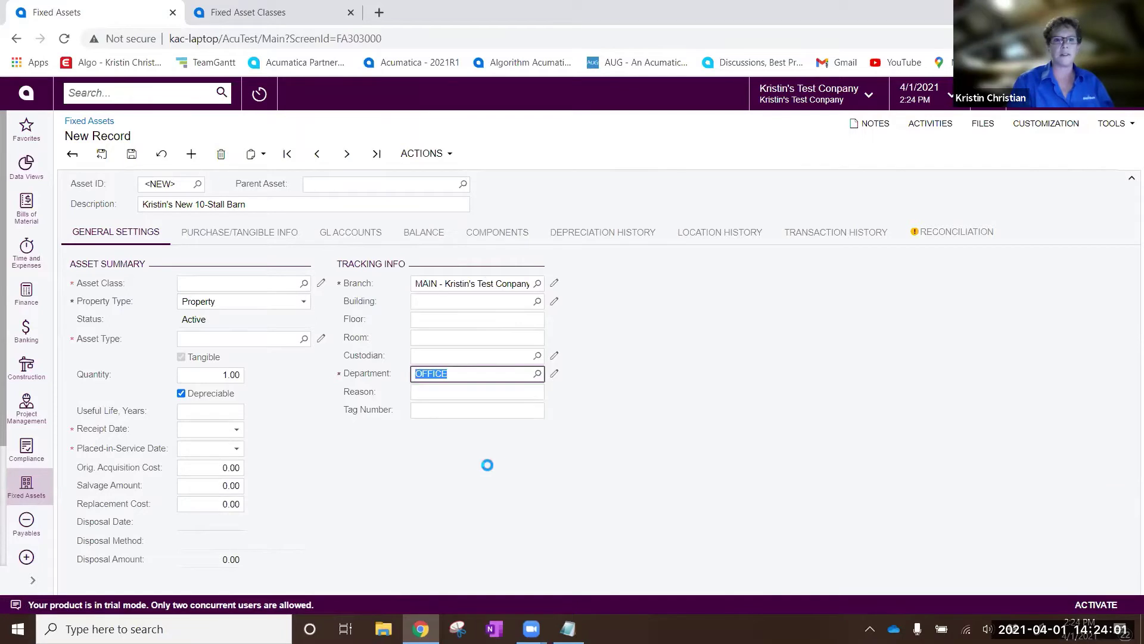
{"action": "left_click", "coordinate": [303, 283]}
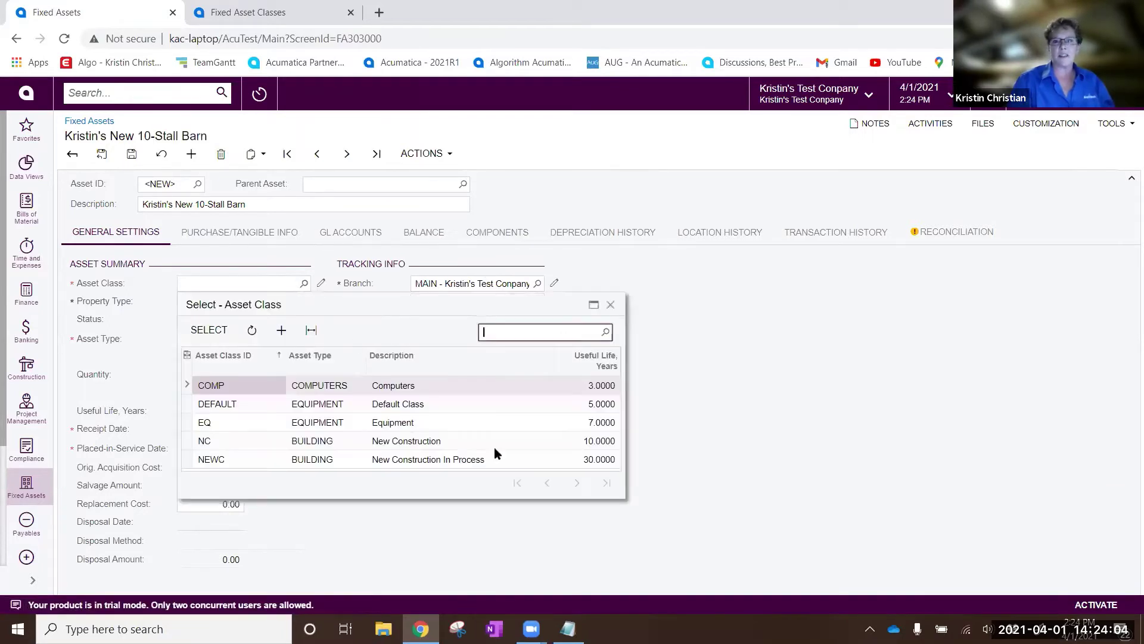
{"action": "double_click", "coordinate": [234, 460]}
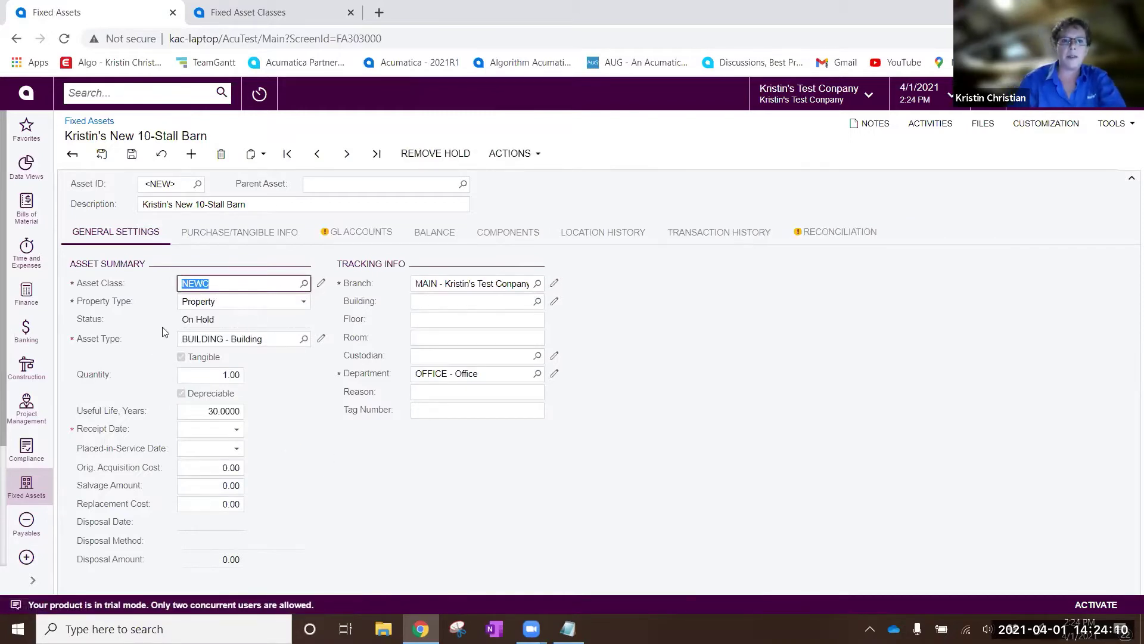
Set the asset's receipt date to 03/01/2021.
{"action": "left_click", "coordinate": [206, 430]}
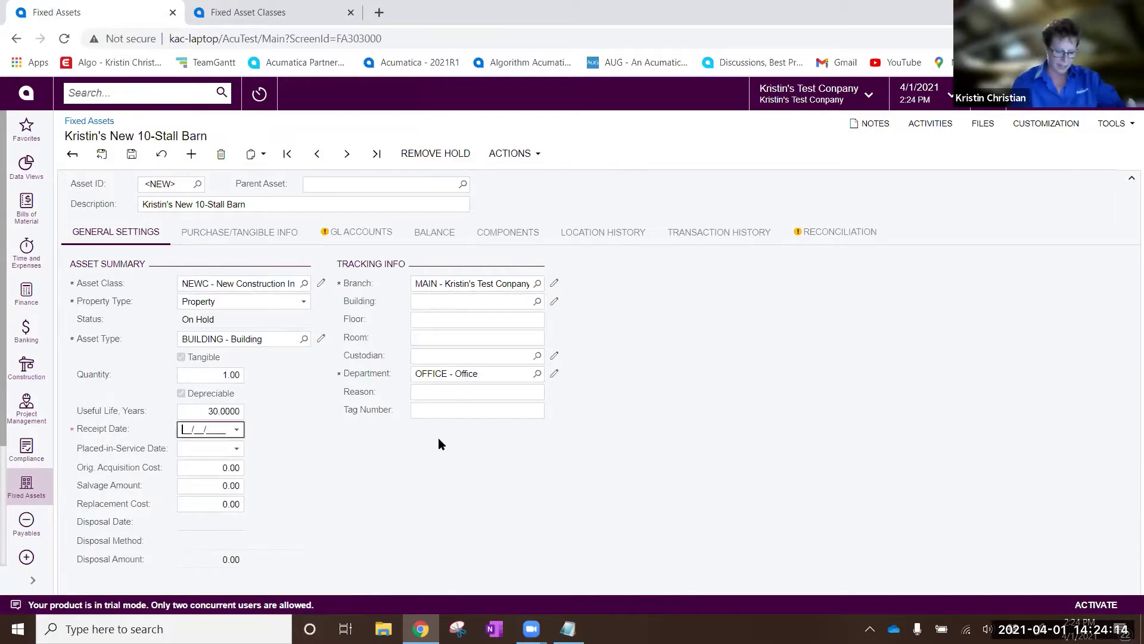
{"action": "type", "text": "03/01/"}
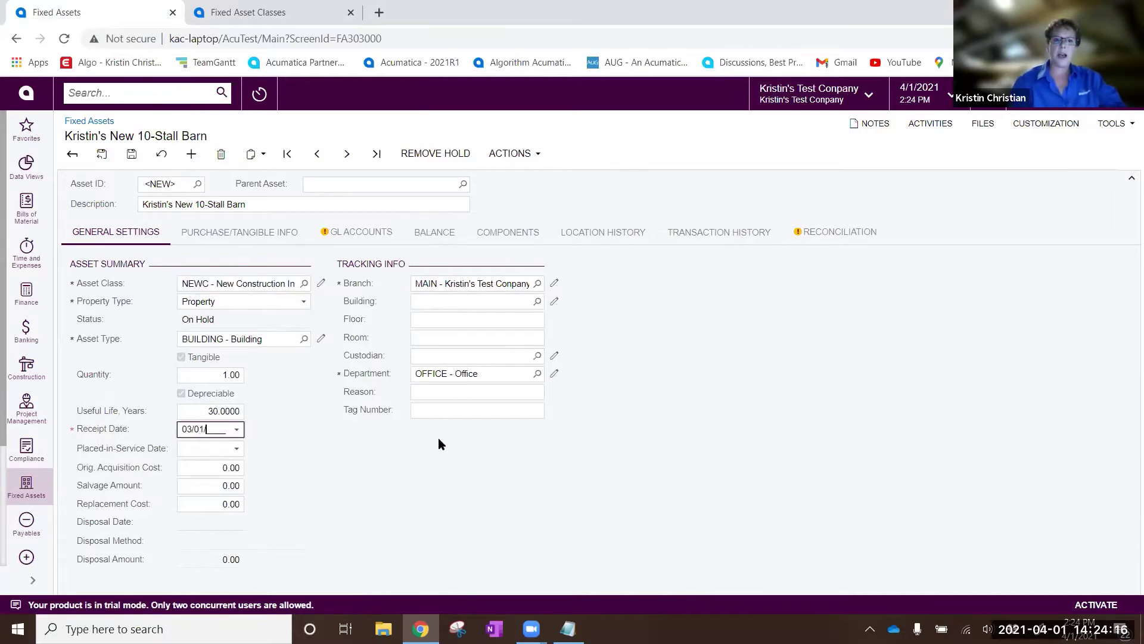
{"action": "type", "text": "2021"}
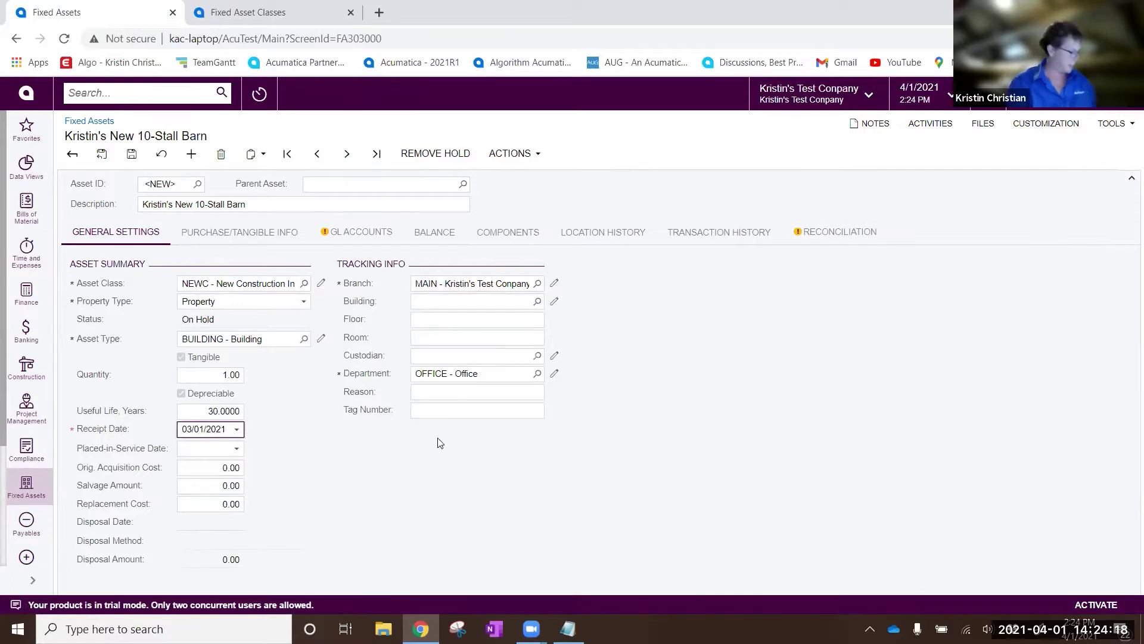
{"action": "key", "text": "Tab"}
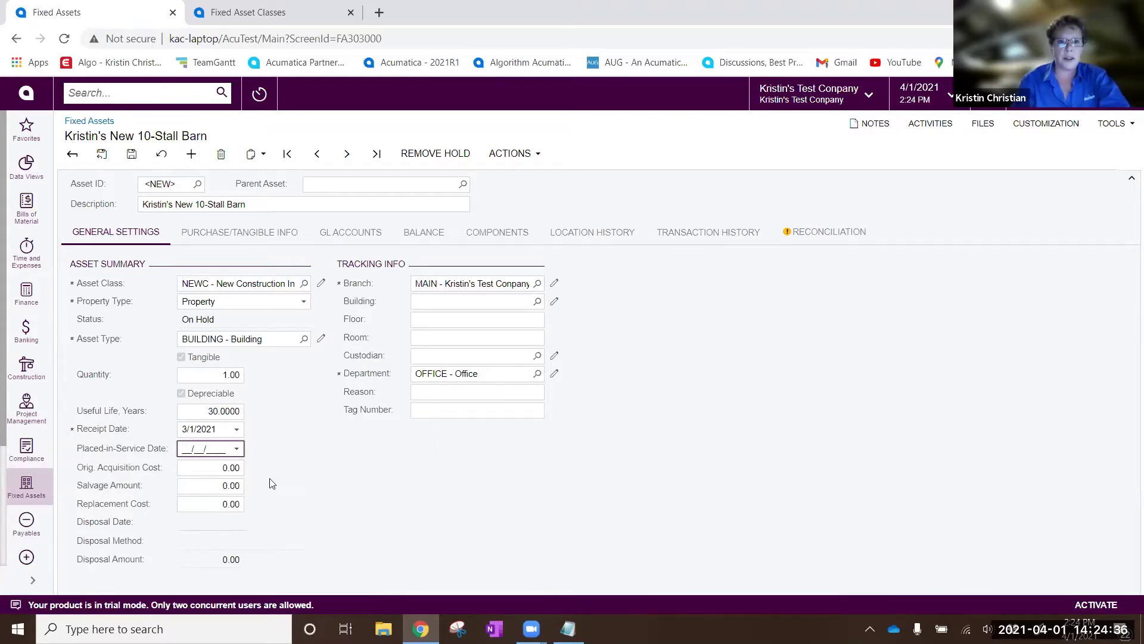
Leave the placed-in-service date blank, set the original acquisition cost to 550,000, and save the asset.
{"action": "key", "text": "Tab"}
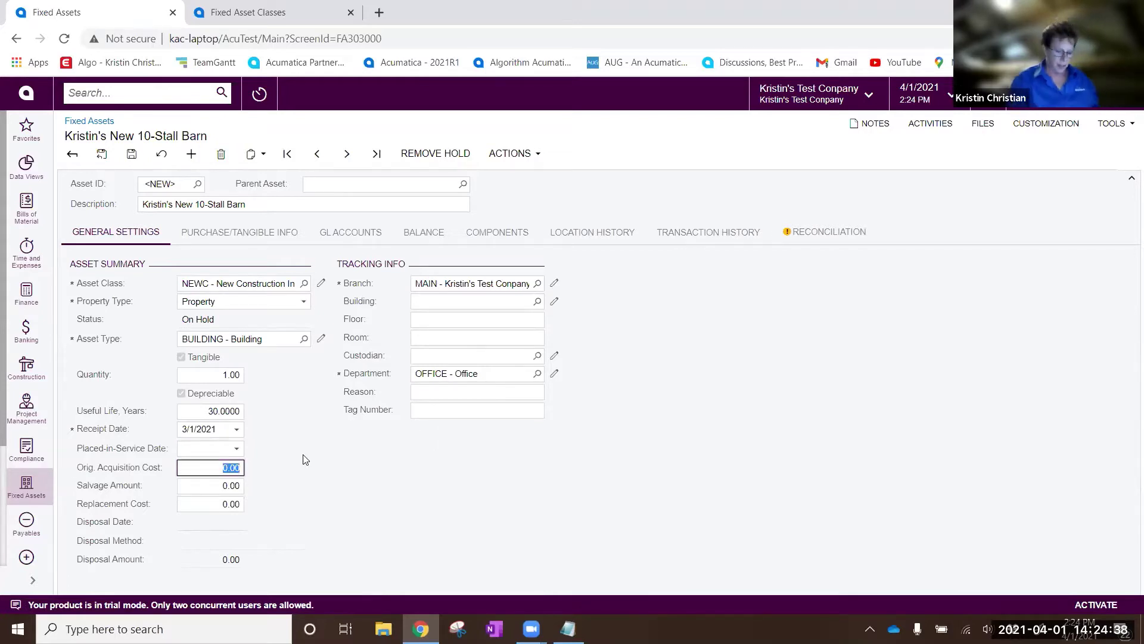
{"action": "type", "text": "550"}
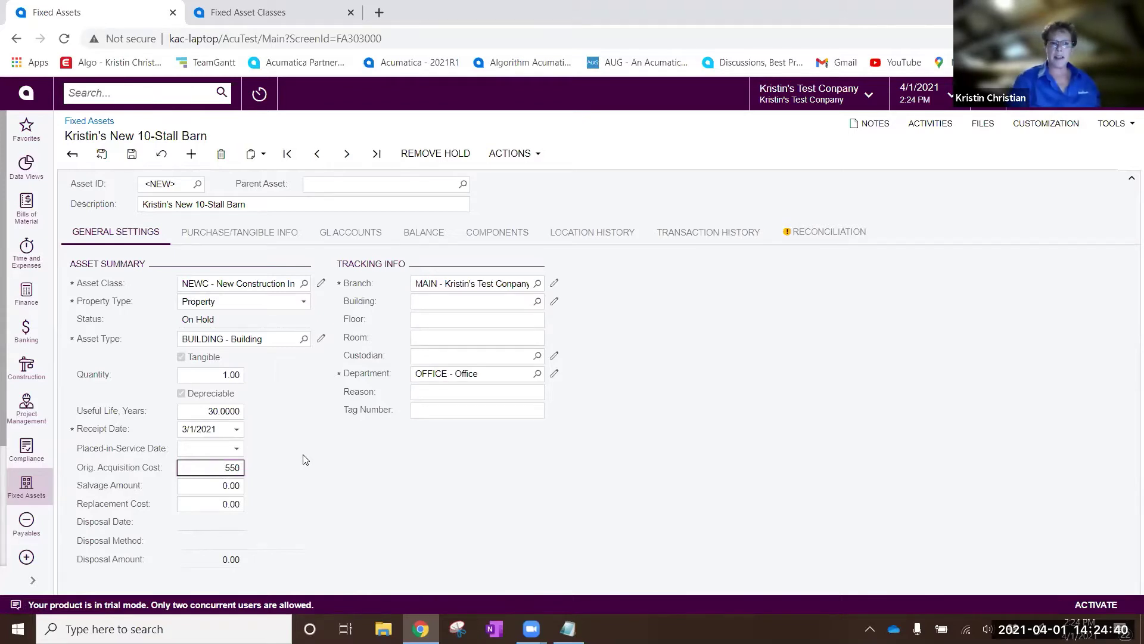
{"action": "type", "text": "000"}
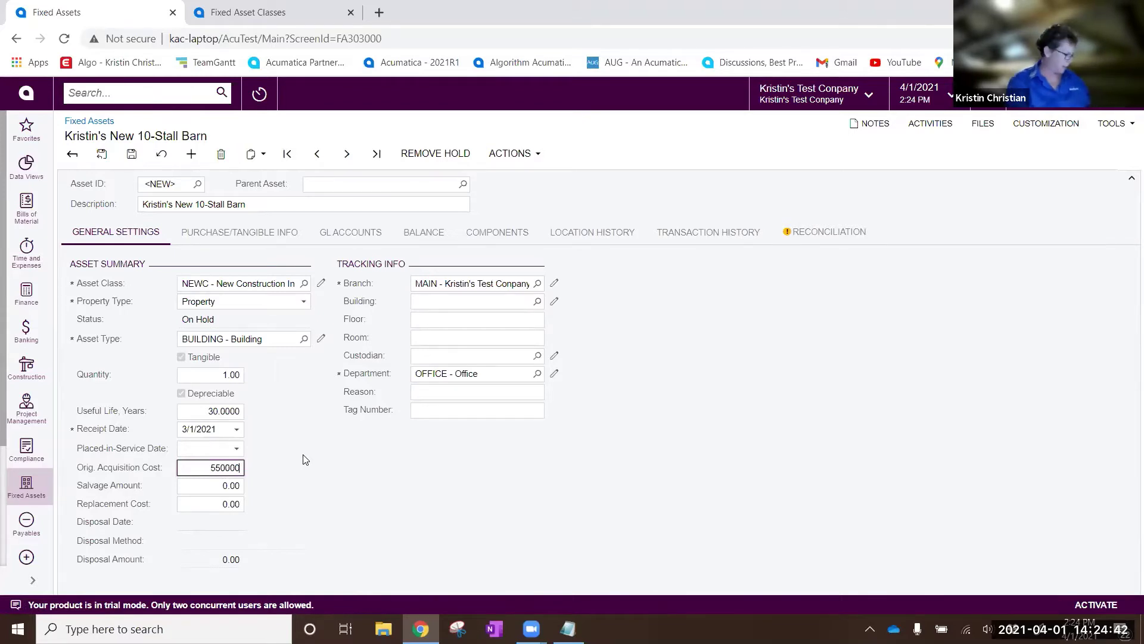
{"action": "key", "text": "Tab"}
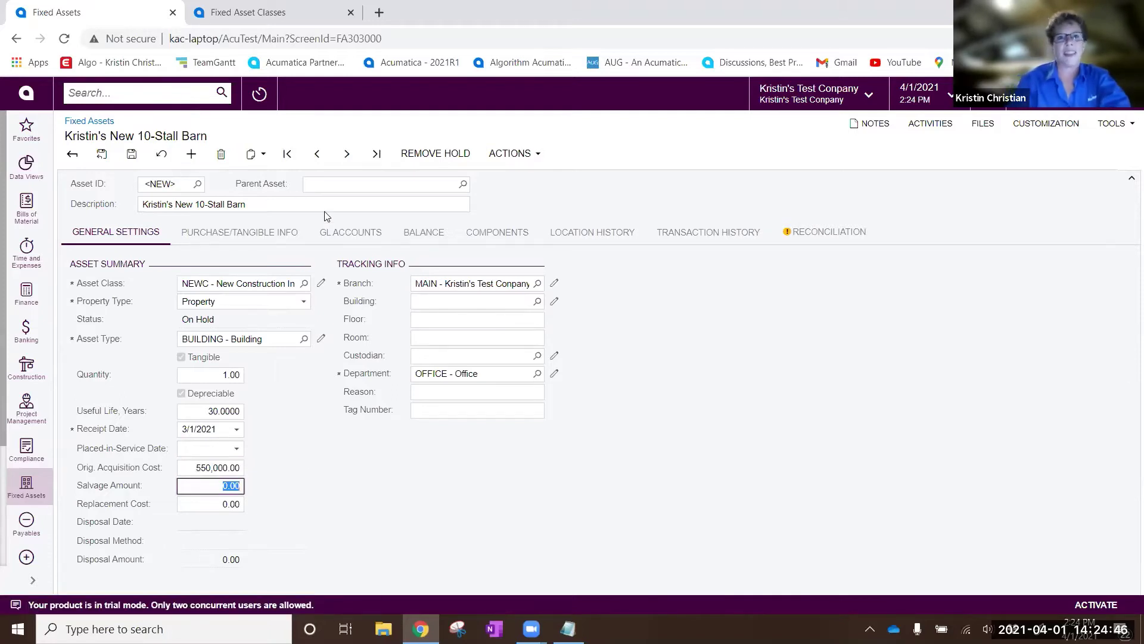
{"action": "left_click", "coordinate": [132, 154]}
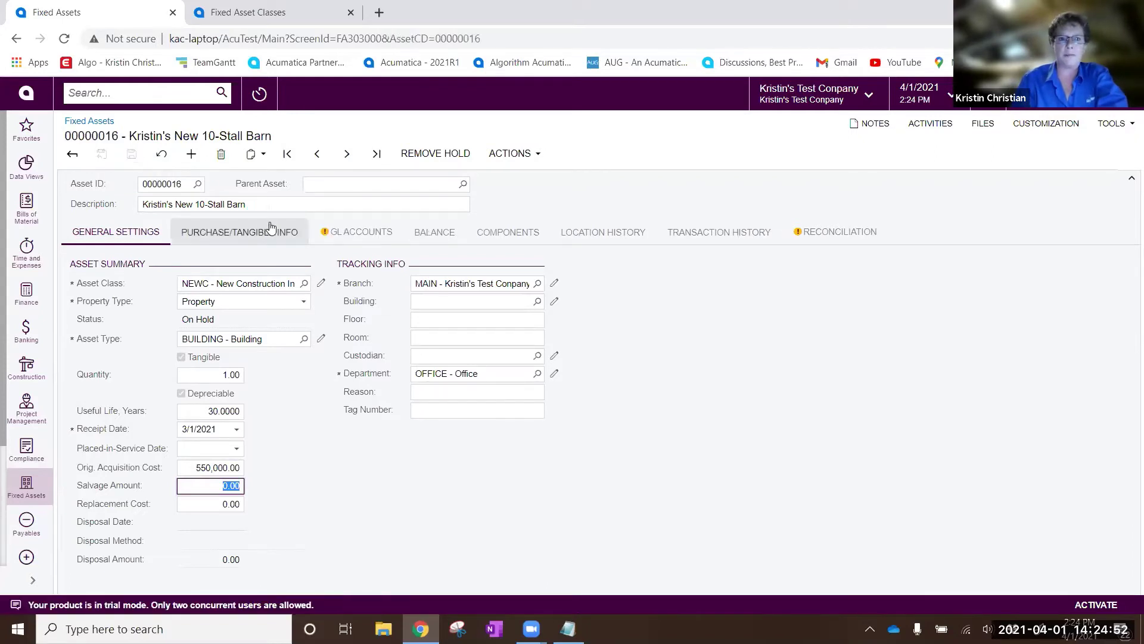
Remove the hold from the barn asset and save it.
{"action": "left_click", "coordinate": [439, 154]}
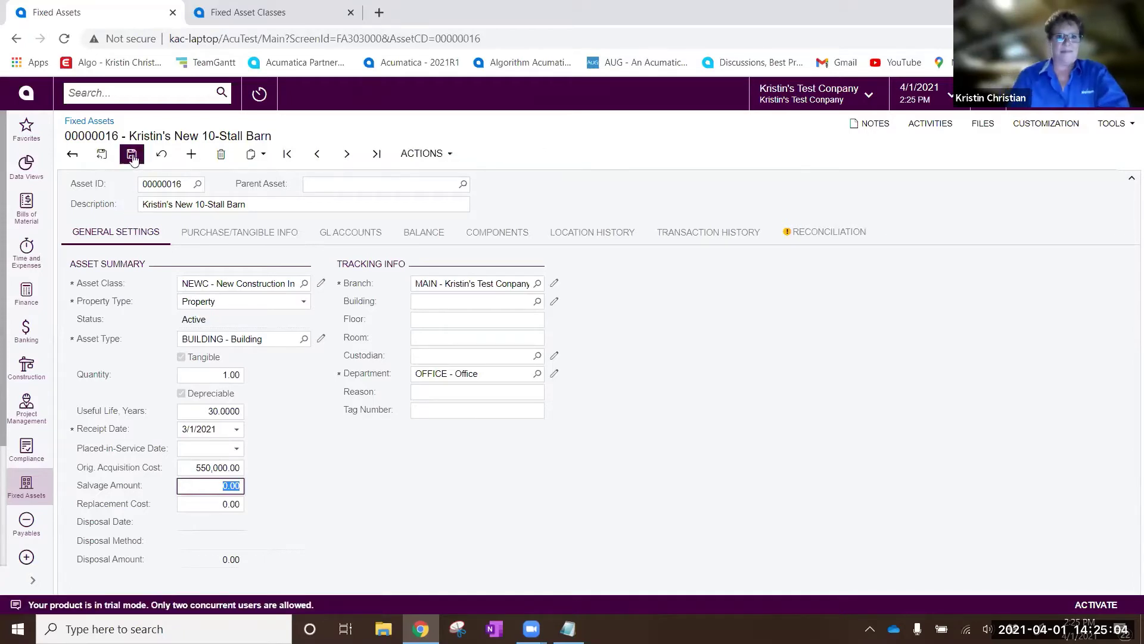
{"action": "left_click", "coordinate": [132, 155]}
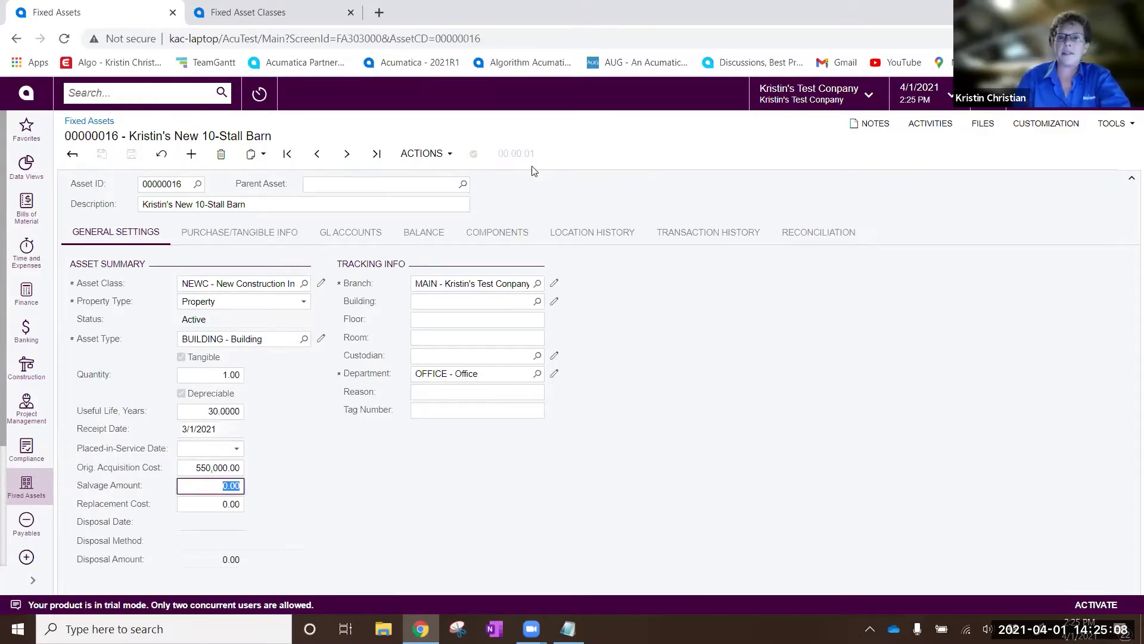
{"action": "left_click", "coordinate": [432, 156]}
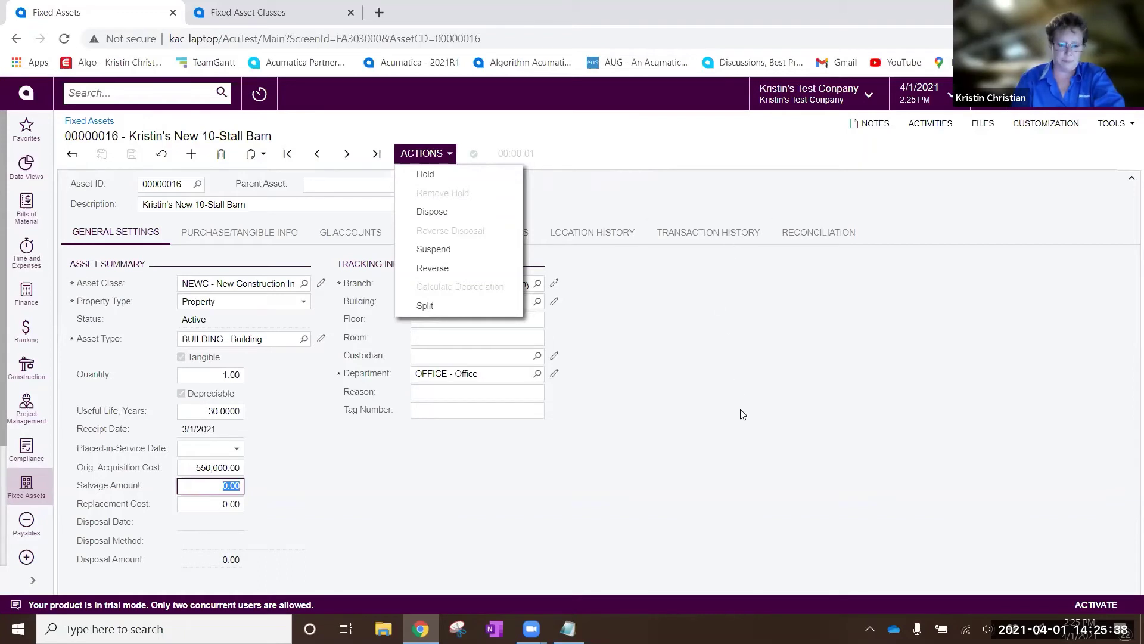
List the asset's reconciliation transactions for subaccount 001 (Department 1).
{"action": "left_click", "coordinate": [822, 235]}
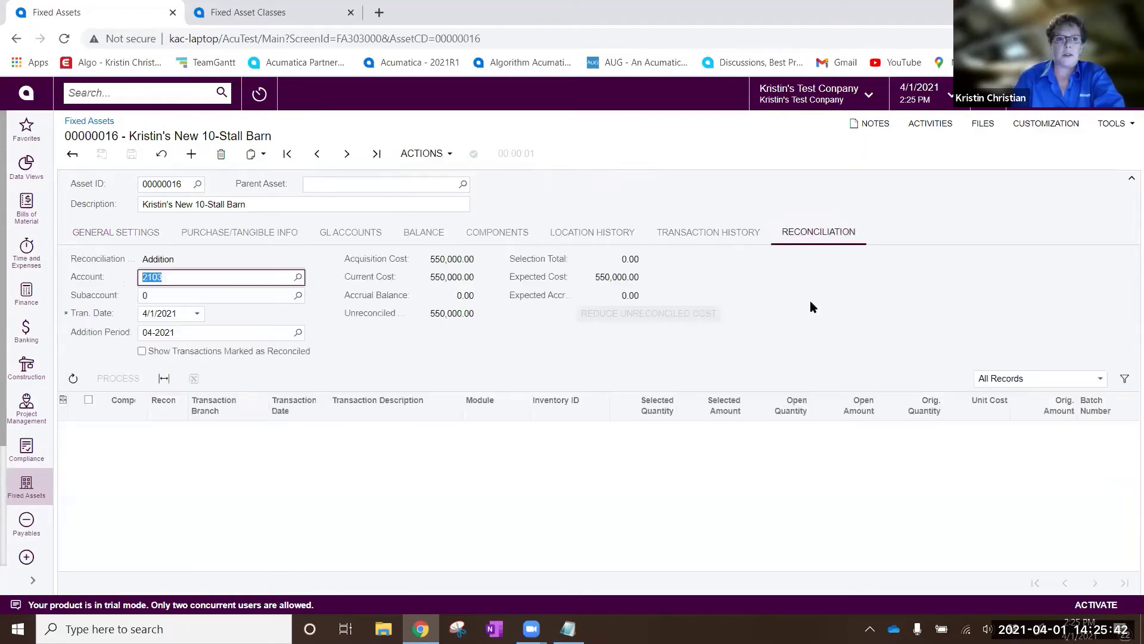
{"action": "left_click", "coordinate": [200, 295]}
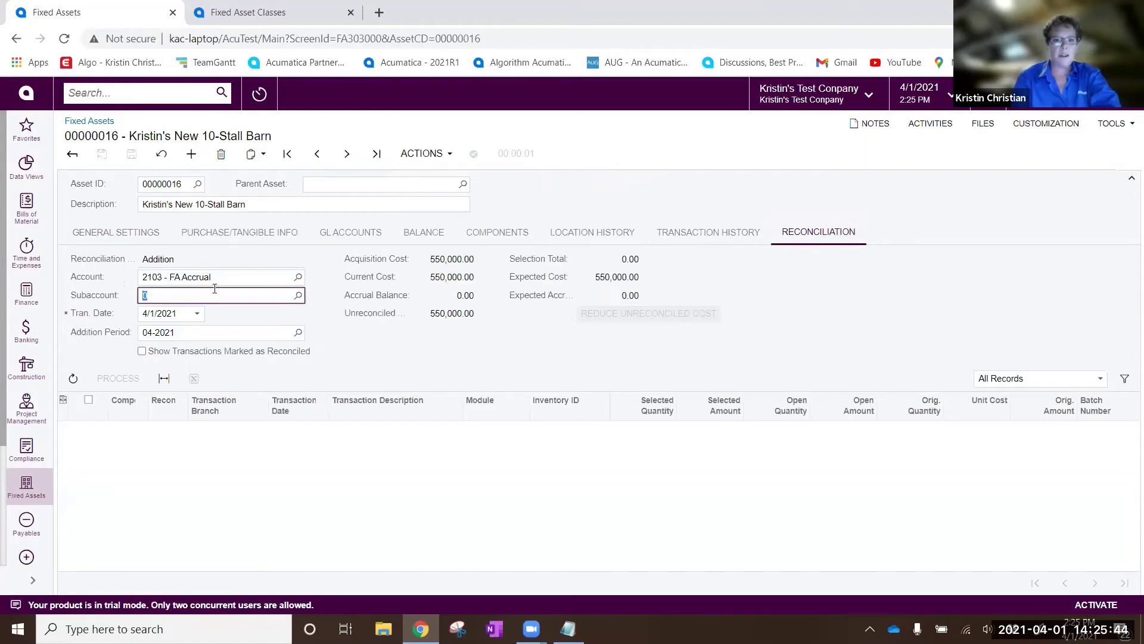
{"action": "type", "text": "001"}
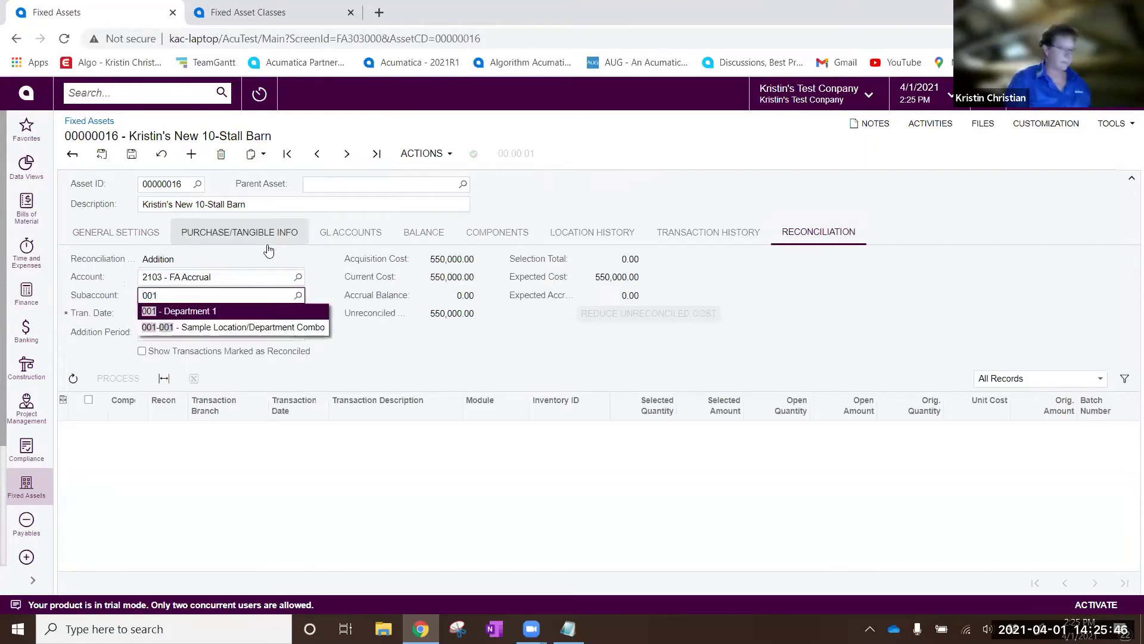
{"action": "key", "text": "Tab"}
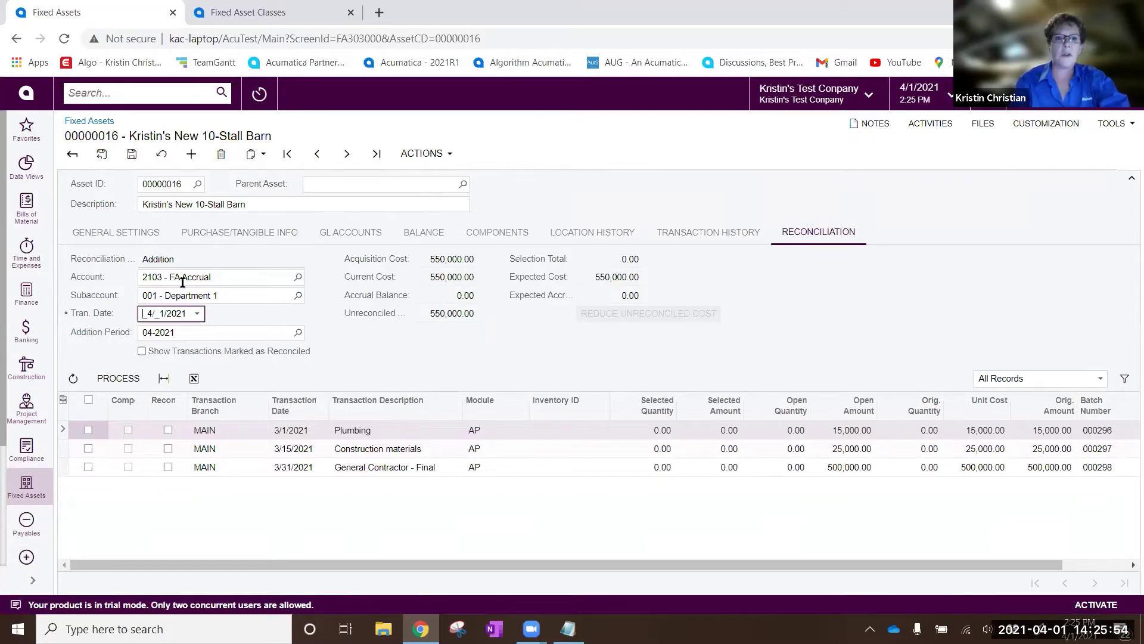
Process the Plumbing transaction dated 3/1/2021 against the asset and save the record.
{"action": "left_click", "coordinate": [89, 430]}
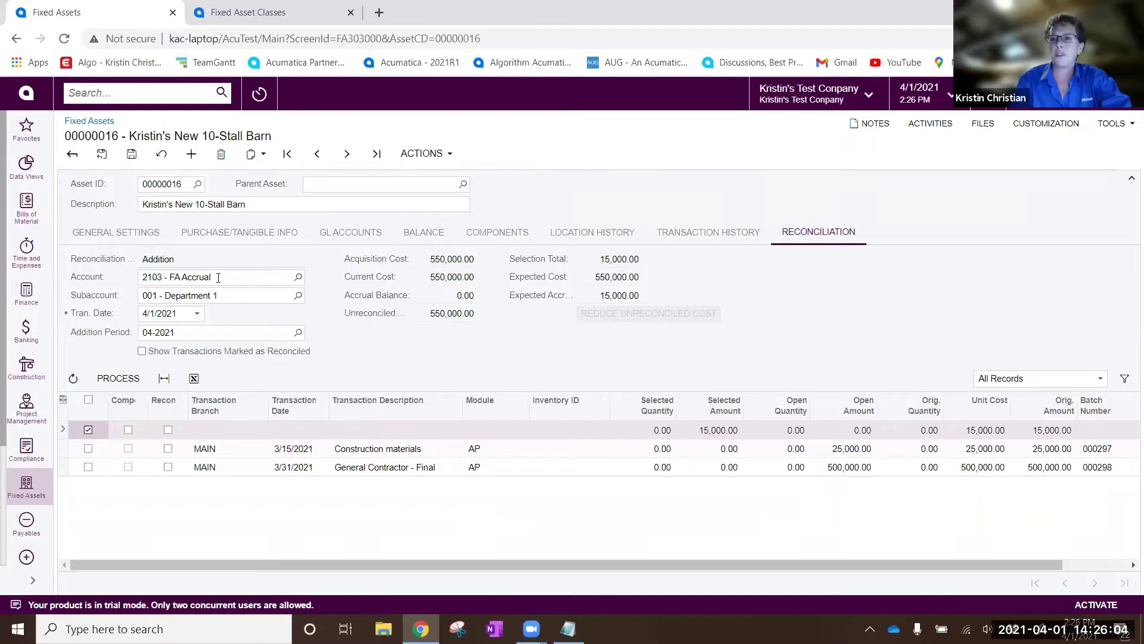
{"action": "left_click", "coordinate": [122, 385]}
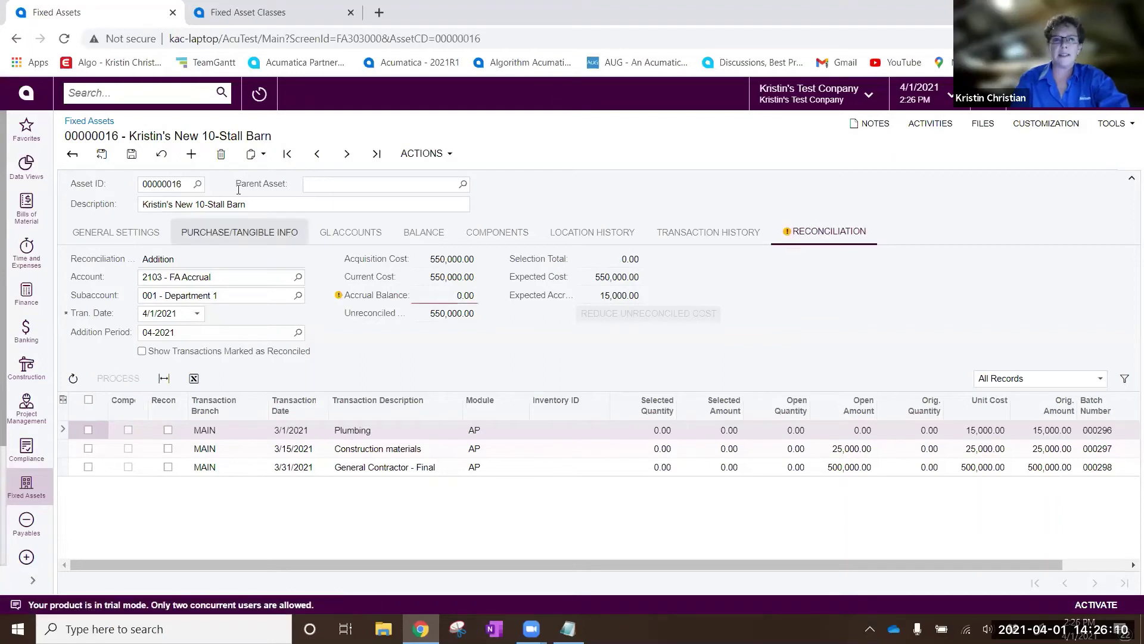
{"action": "left_click", "coordinate": [131, 153]}
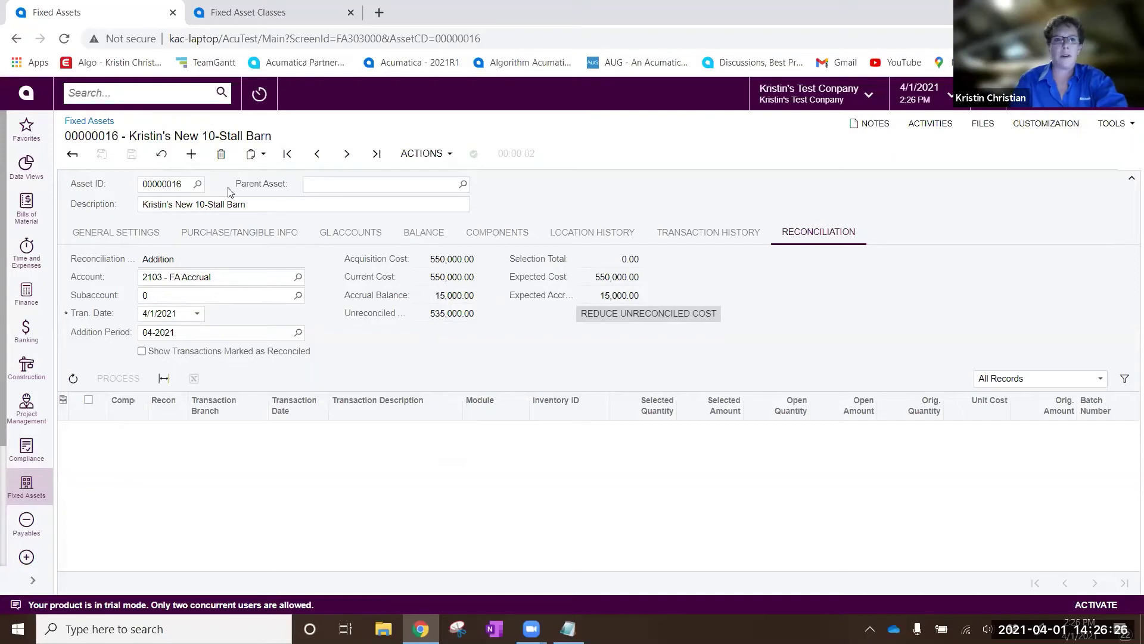
Process the Construction materials and General Contractor - Final transactions from subaccount 001 against the asset, and save.
{"action": "left_click", "coordinate": [186, 296]}
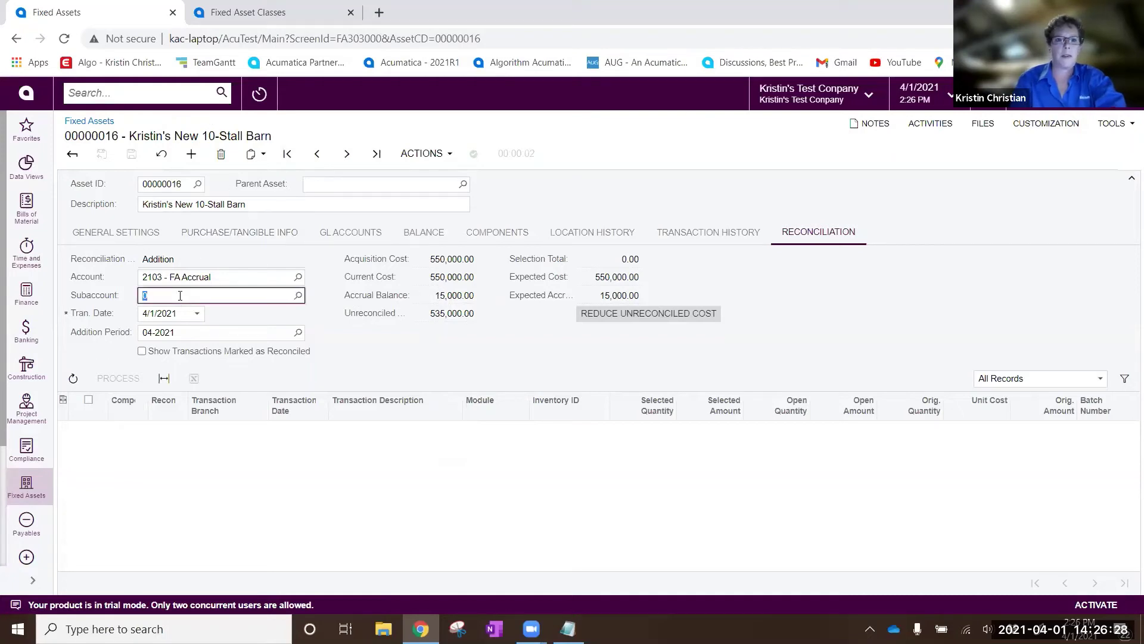
{"action": "type", "text": "001"}
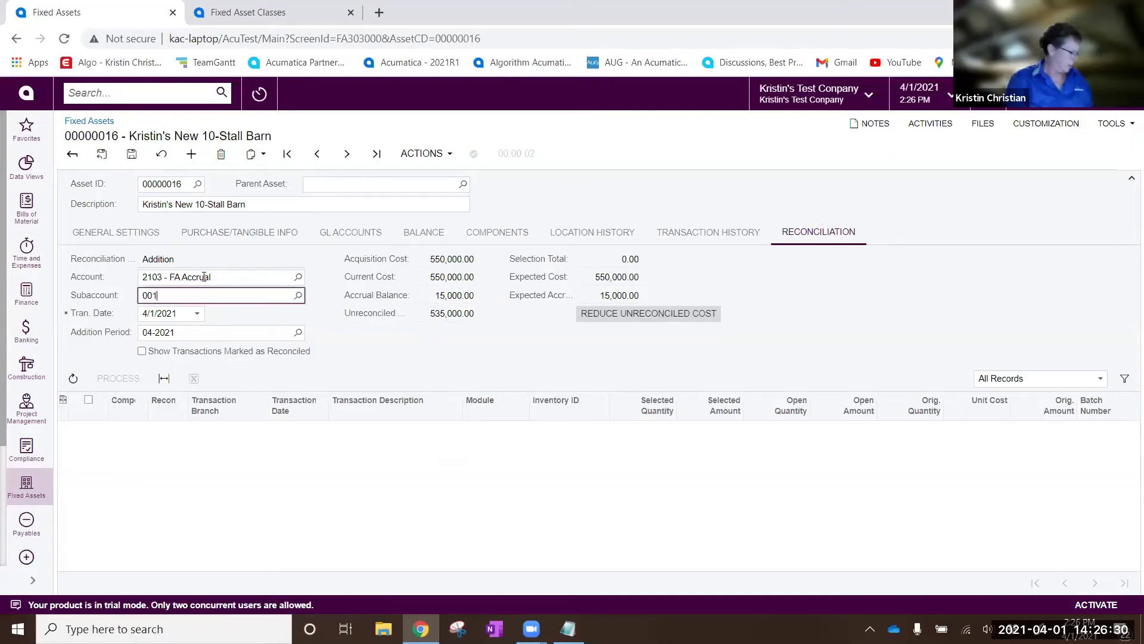
{"action": "key", "text": "Tab"}
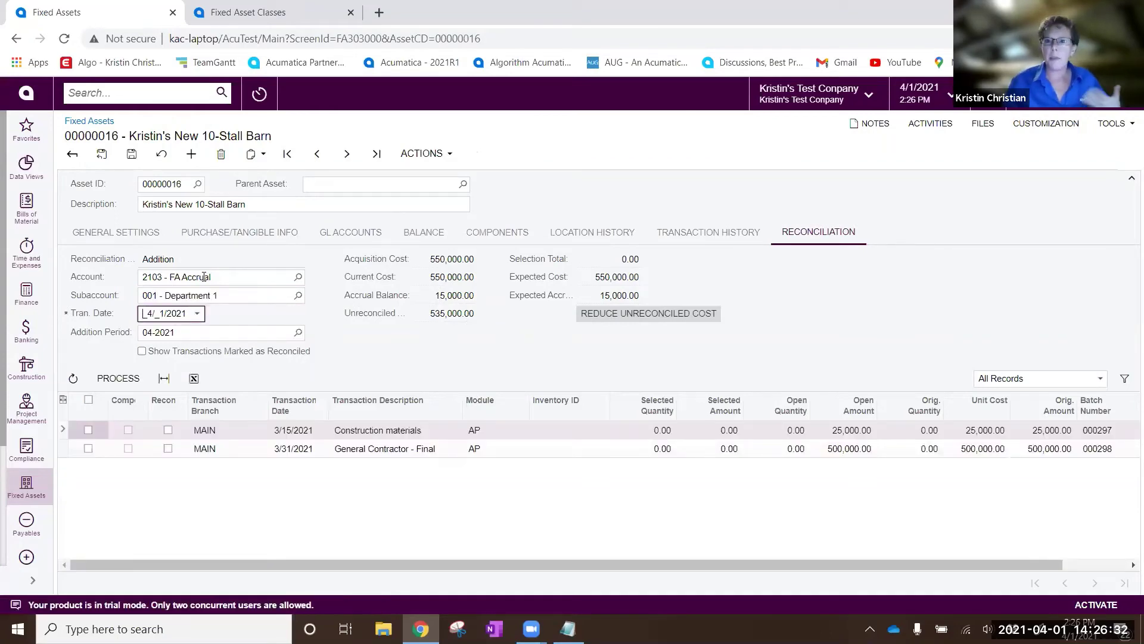
{"action": "left_click", "coordinate": [89, 400]}
{"action": "left_click", "coordinate": [122, 377]}
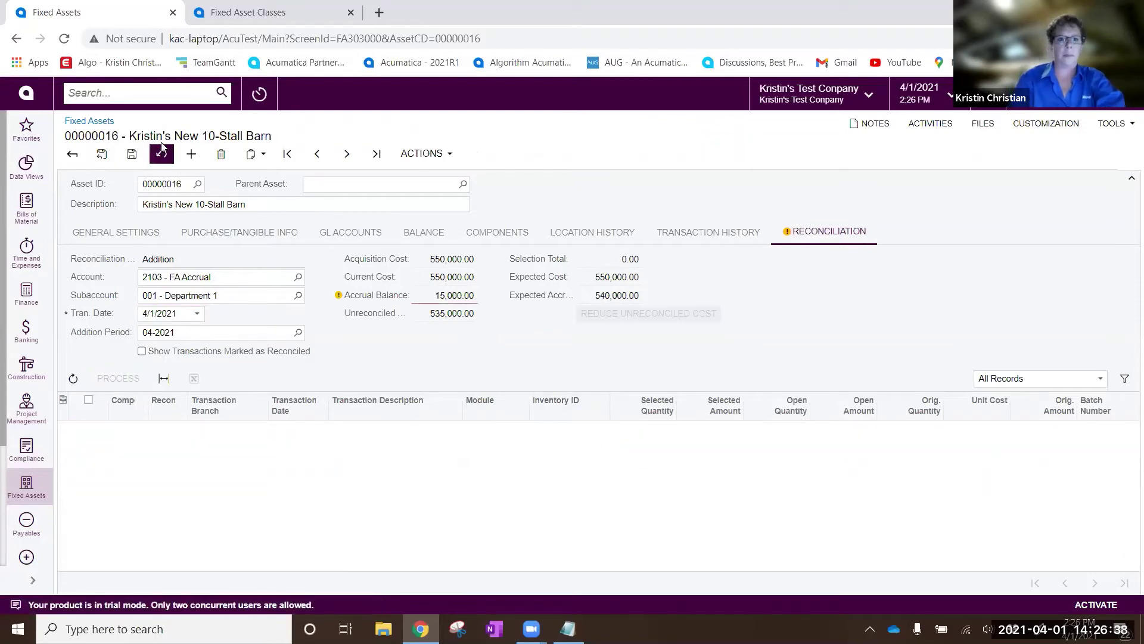
{"action": "left_click", "coordinate": [131, 152]}
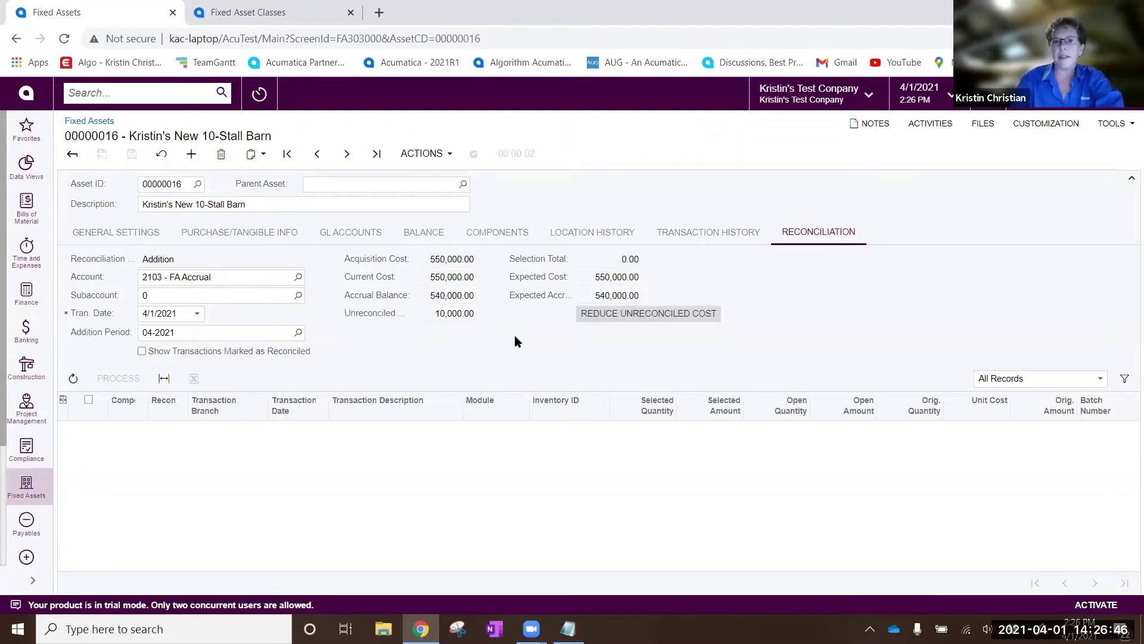
Set the asset's original acquisition cost to 540,000 in its general settings and save the record.
{"action": "left_click", "coordinate": [106, 233]}
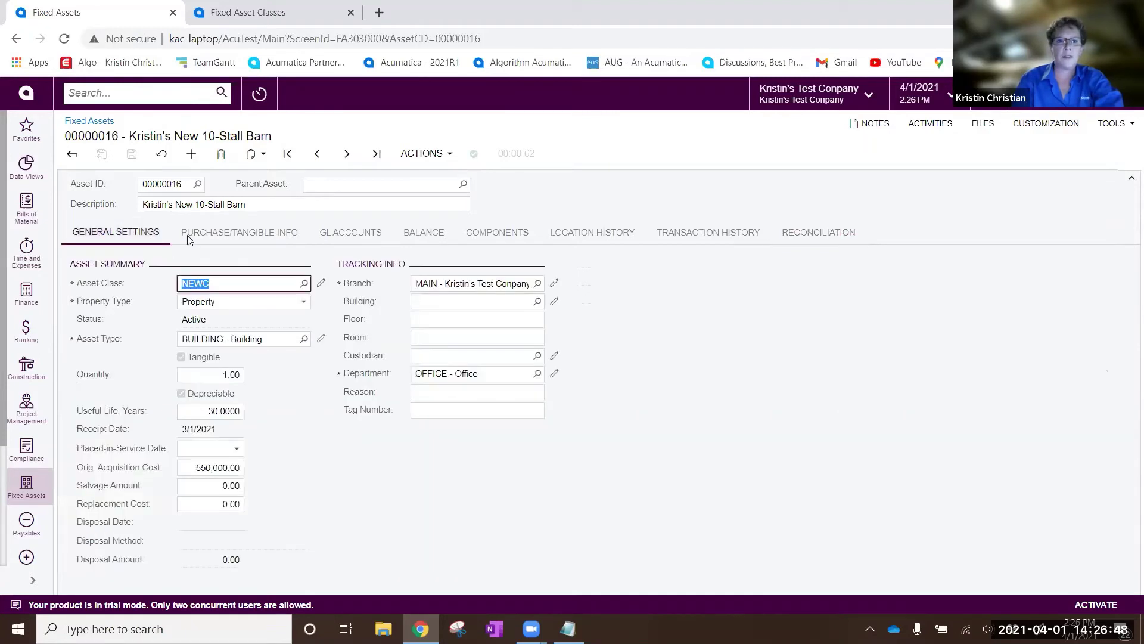
{"action": "left_click", "coordinate": [192, 469]}
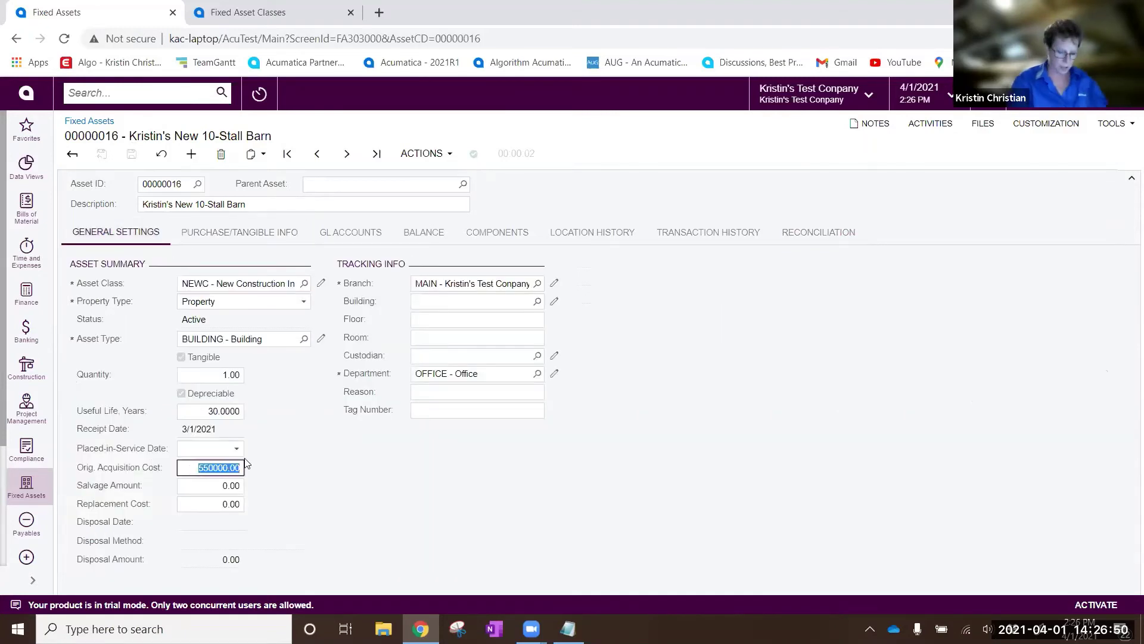
{"action": "type", "text": "540000"}
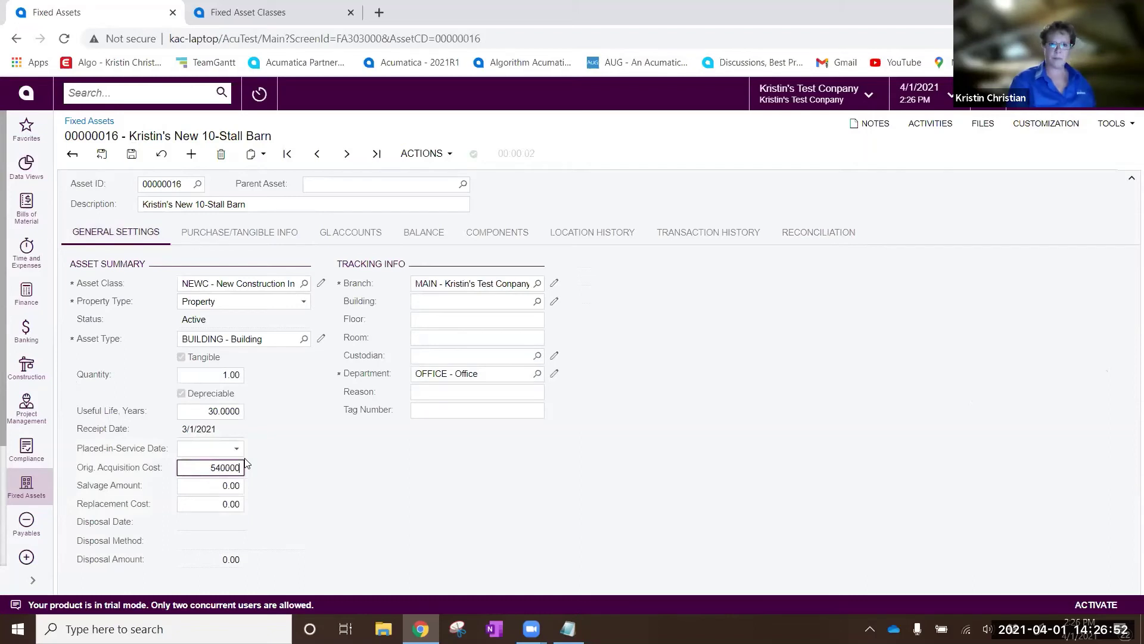
{"action": "left_click", "coordinate": [131, 154]}
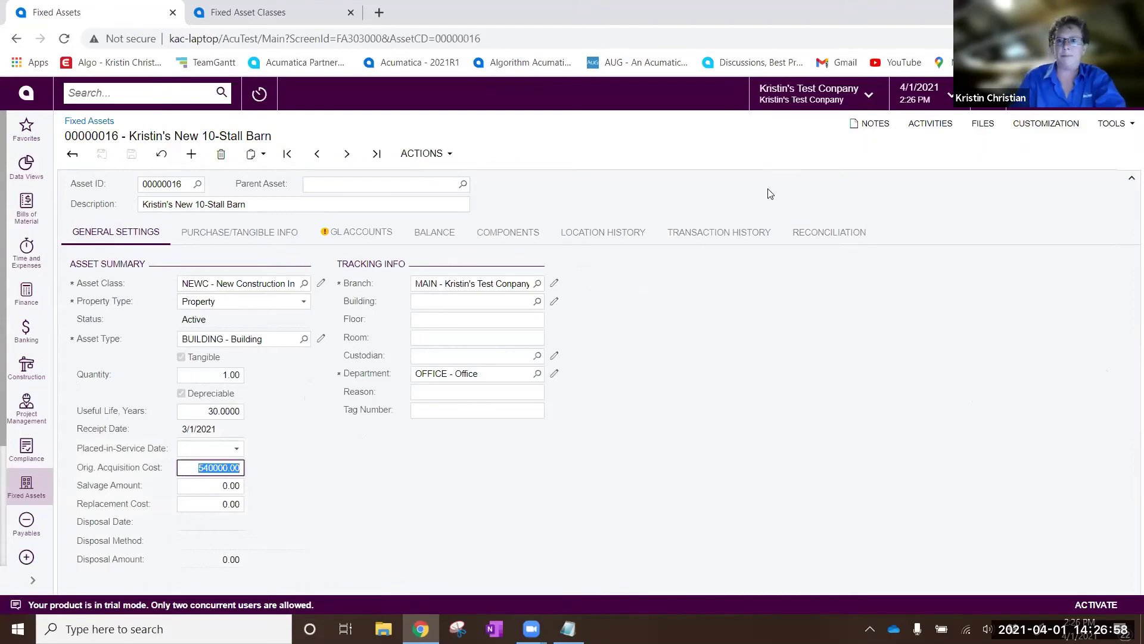
Review the asset's reconciliation figures, set its placed-in-service date to 4/1/2021 in the general settings, and save the record.
{"action": "left_click", "coordinate": [803, 242]}
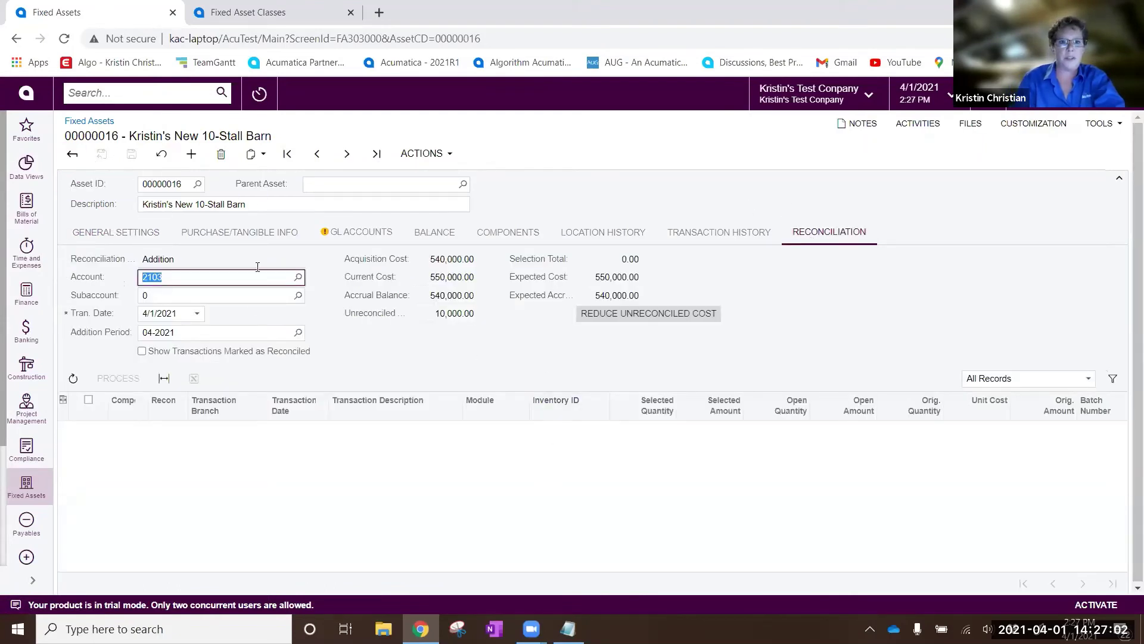
{"action": "left_click", "coordinate": [97, 233]}
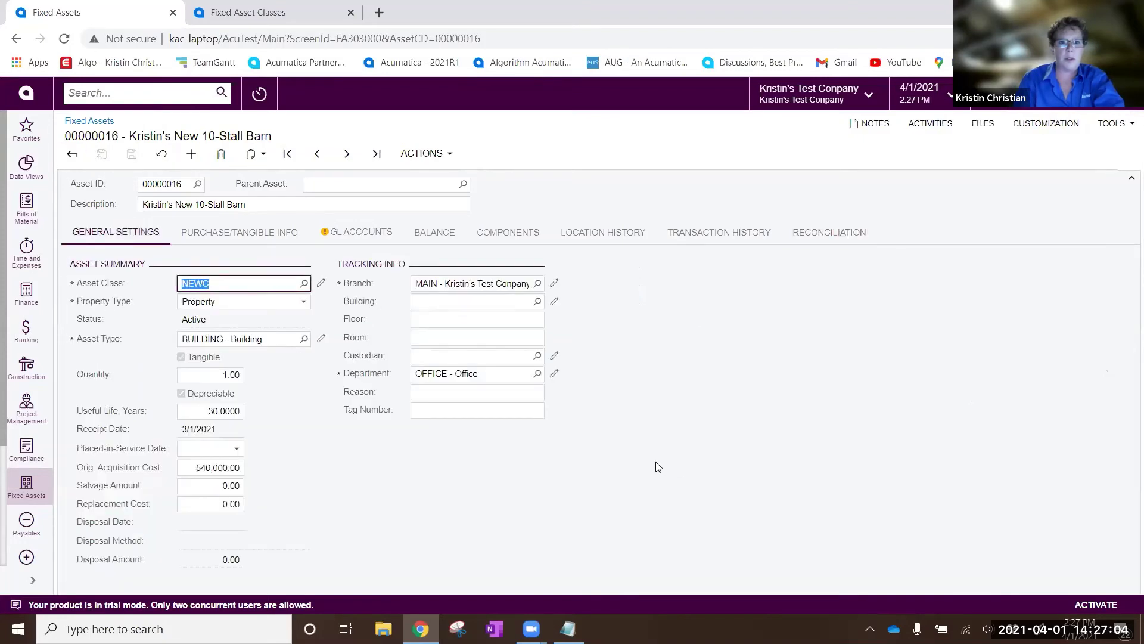
{"action": "left_click", "coordinate": [185, 448]}
{"action": "type", "text": "04/0"}
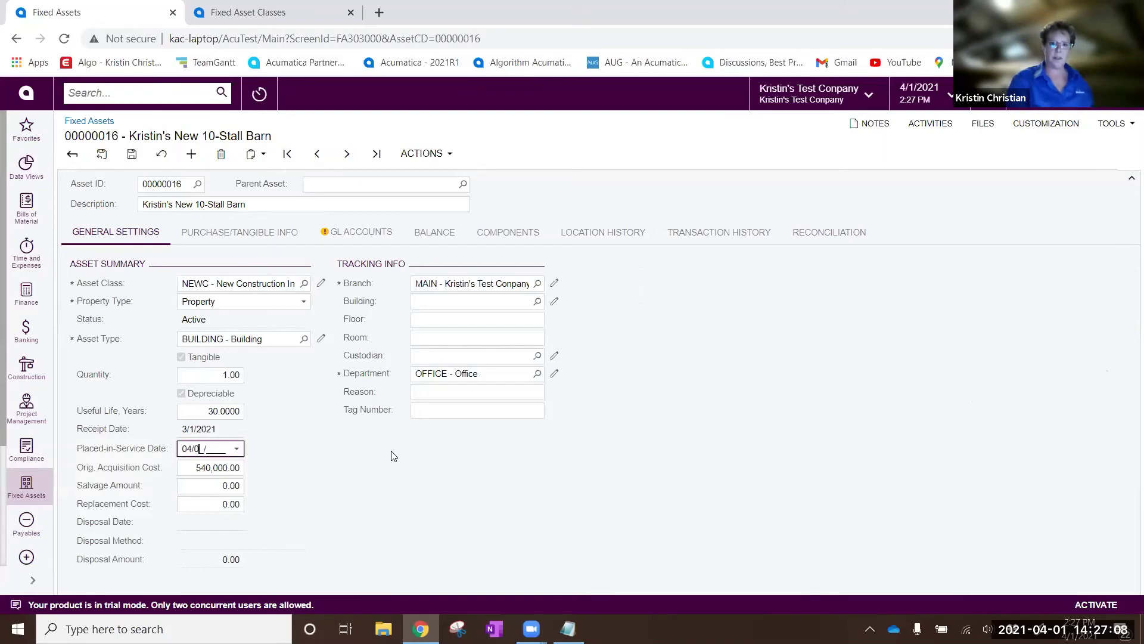
{"action": "type", "text": "1/201"}
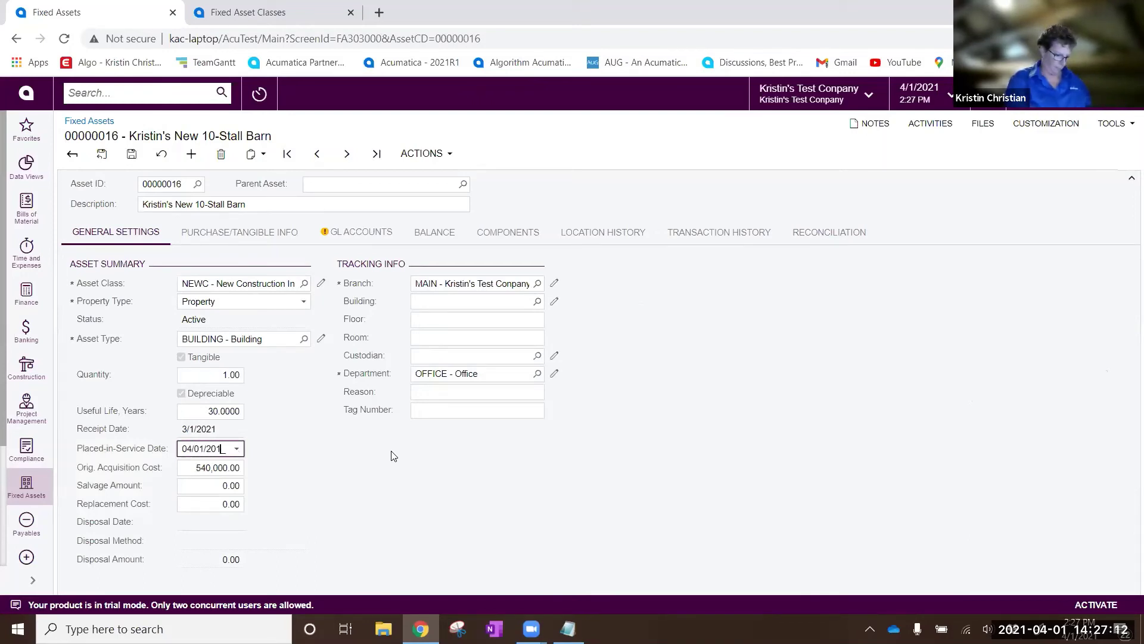
{"action": "key", "text": "BackSpace"}
{"action": "type", "text": "21"}
{"action": "key", "text": "Tab"}
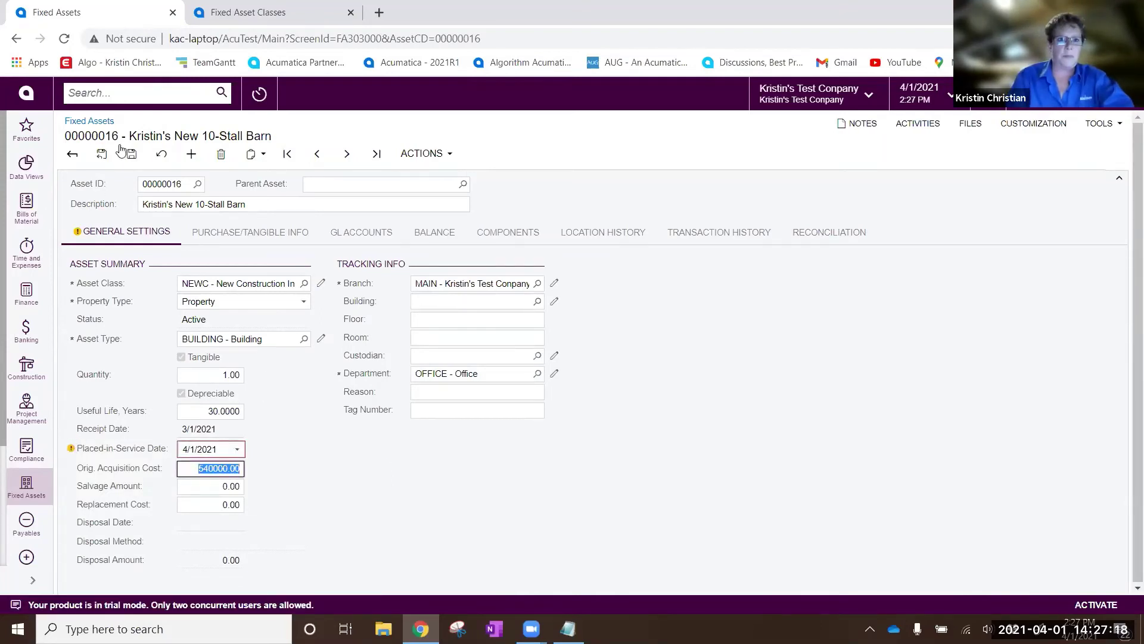
{"action": "key", "text": "ctrl+s"}
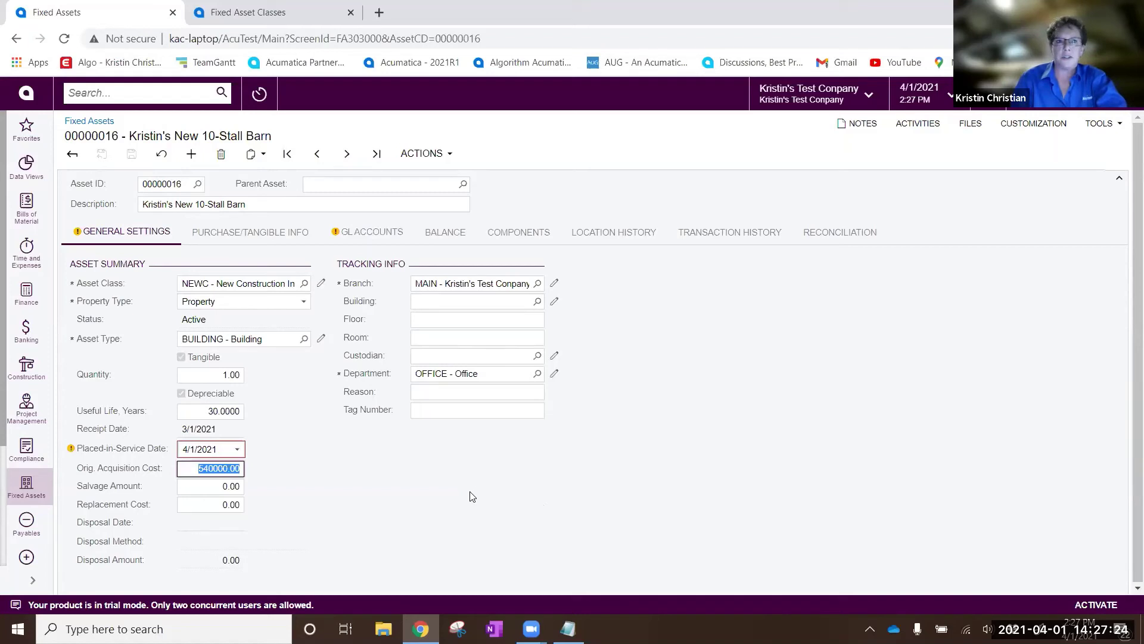
Start an asset transfer and limit the source assets to class NEWC - New Construction In Process.
{"action": "left_click", "coordinate": [28, 485]}
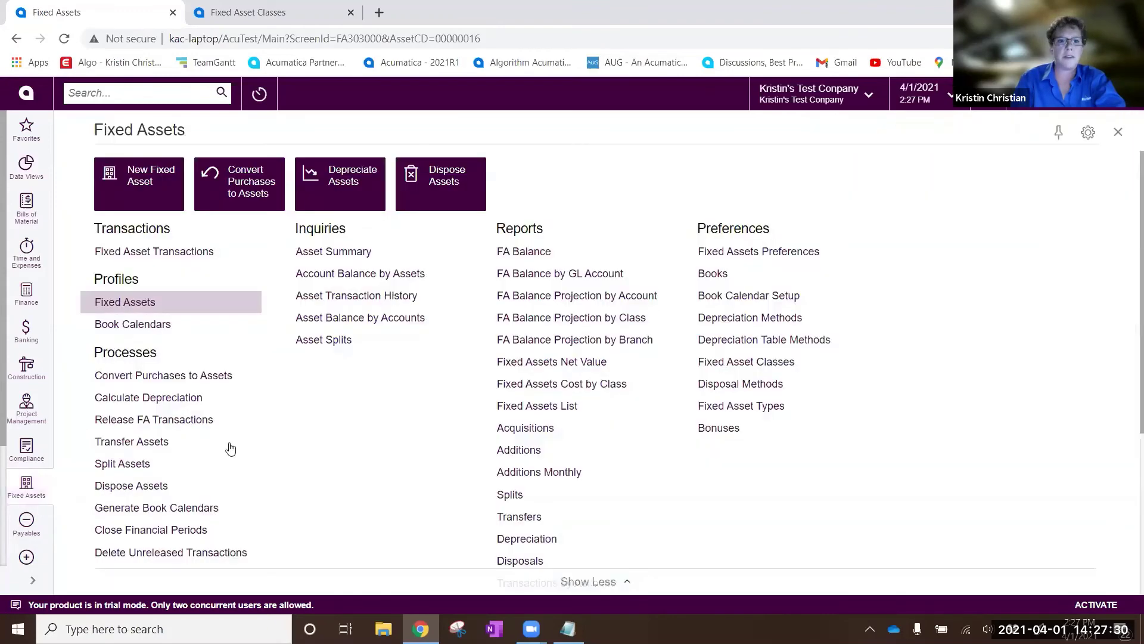
{"action": "left_click", "coordinate": [131, 441]}
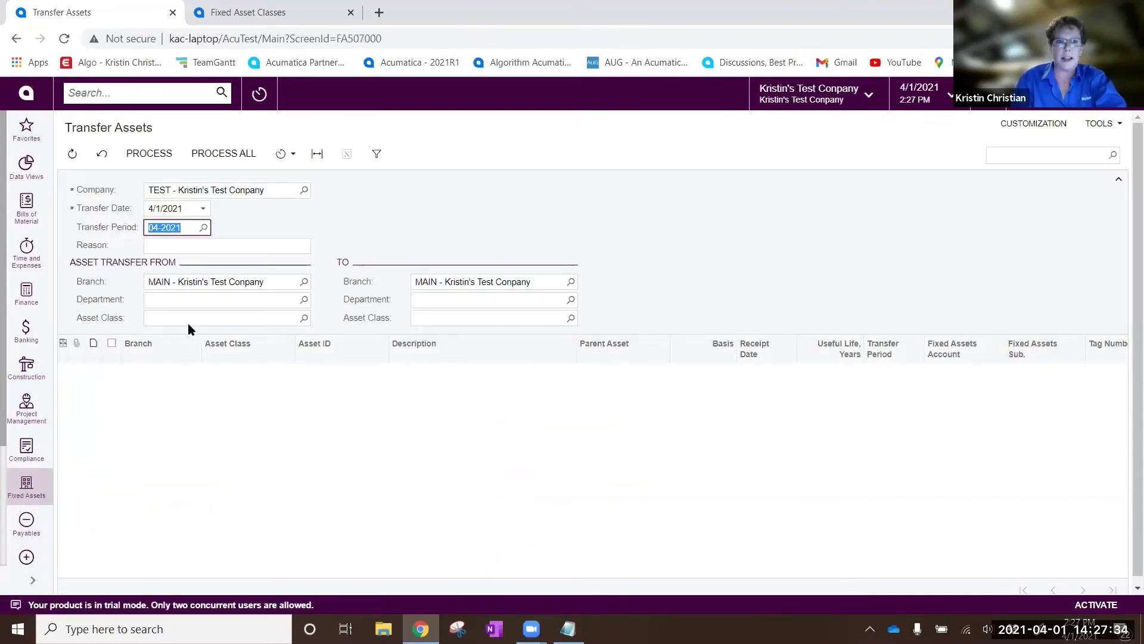
{"action": "left_click", "coordinate": [192, 319]}
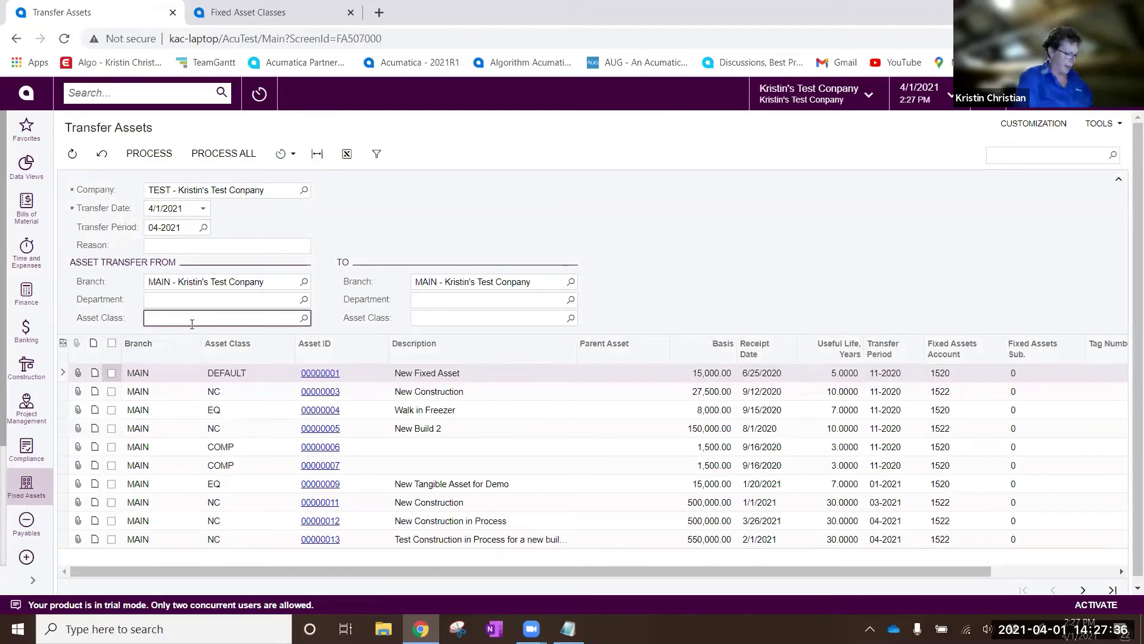
{"action": "type", "text": "NEW"}
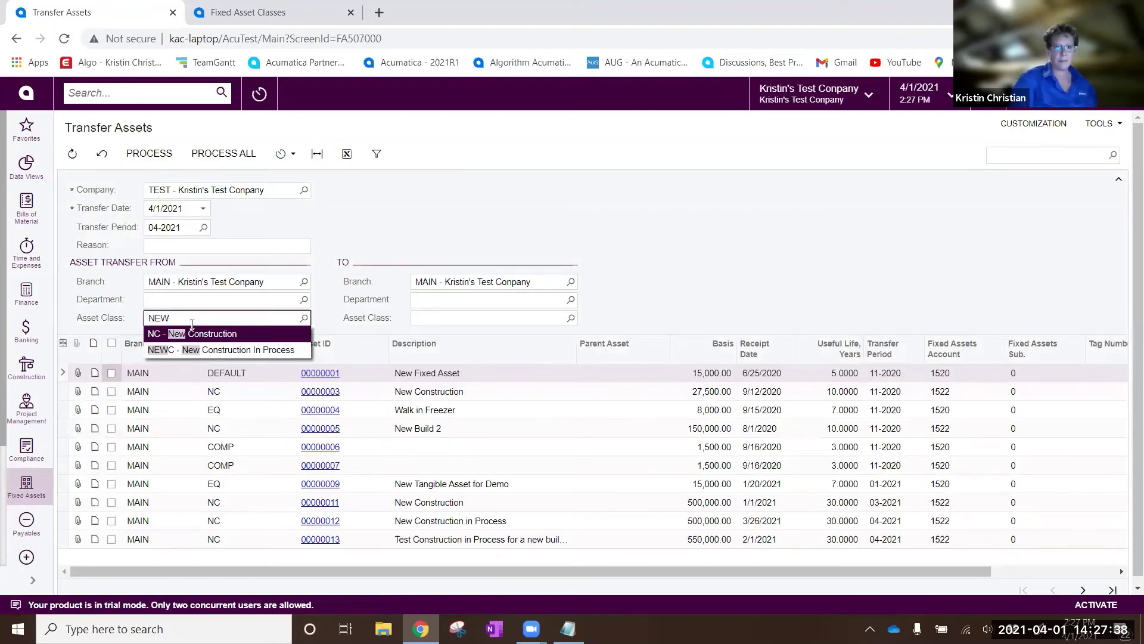
{"action": "key", "text": "Down"}
{"action": "key", "text": "Tab"}
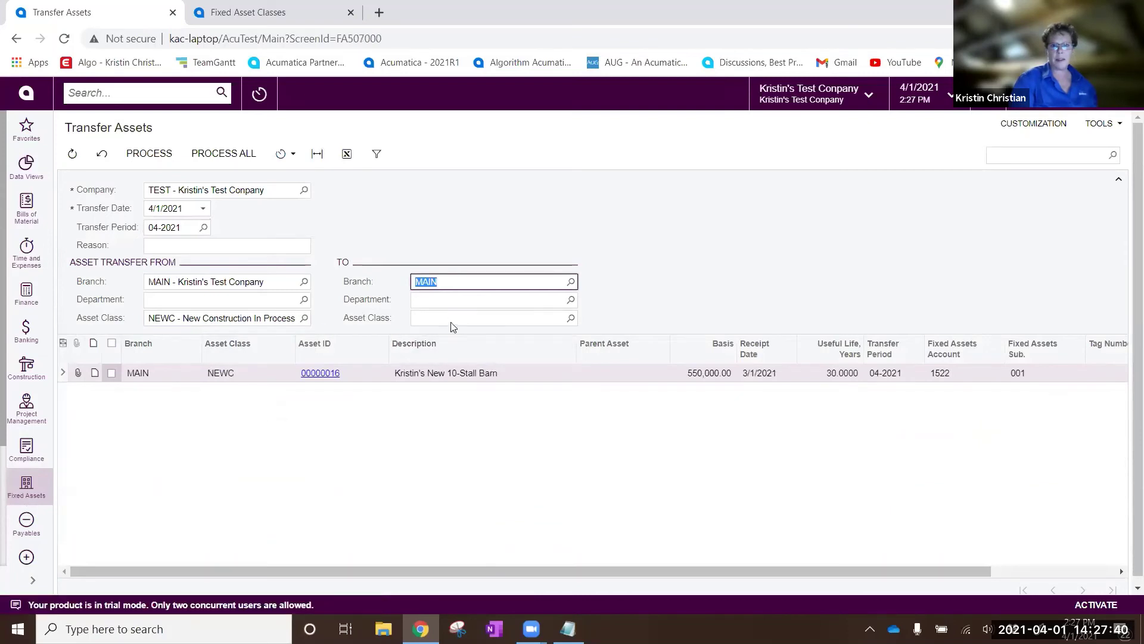
Set the destination asset class to NC - New Construction and process the transfer of asset 00000016.
{"action": "left_click", "coordinate": [449, 317]}
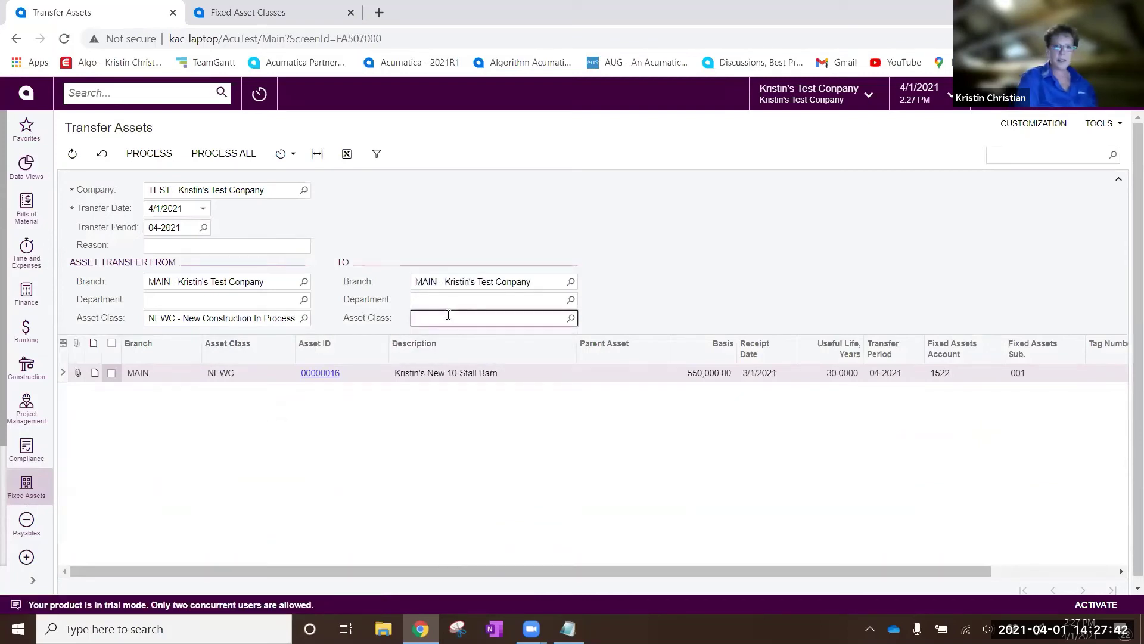
{"action": "type", "text": "NC"}
{"action": "key", "text": "Tab"}
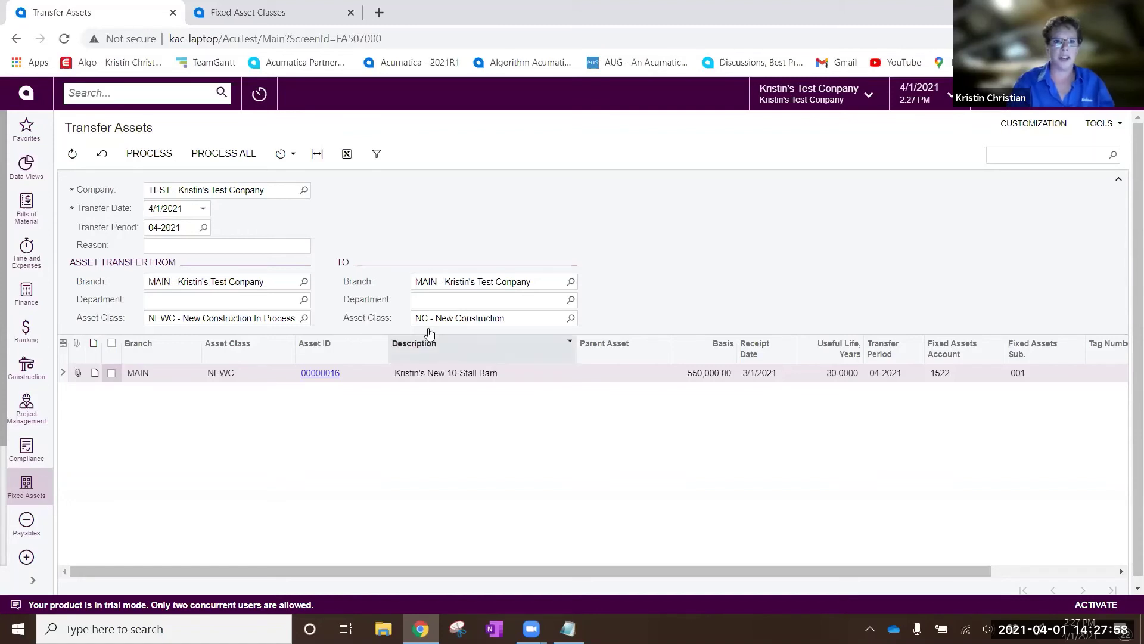
{"action": "left_click", "coordinate": [112, 372]}
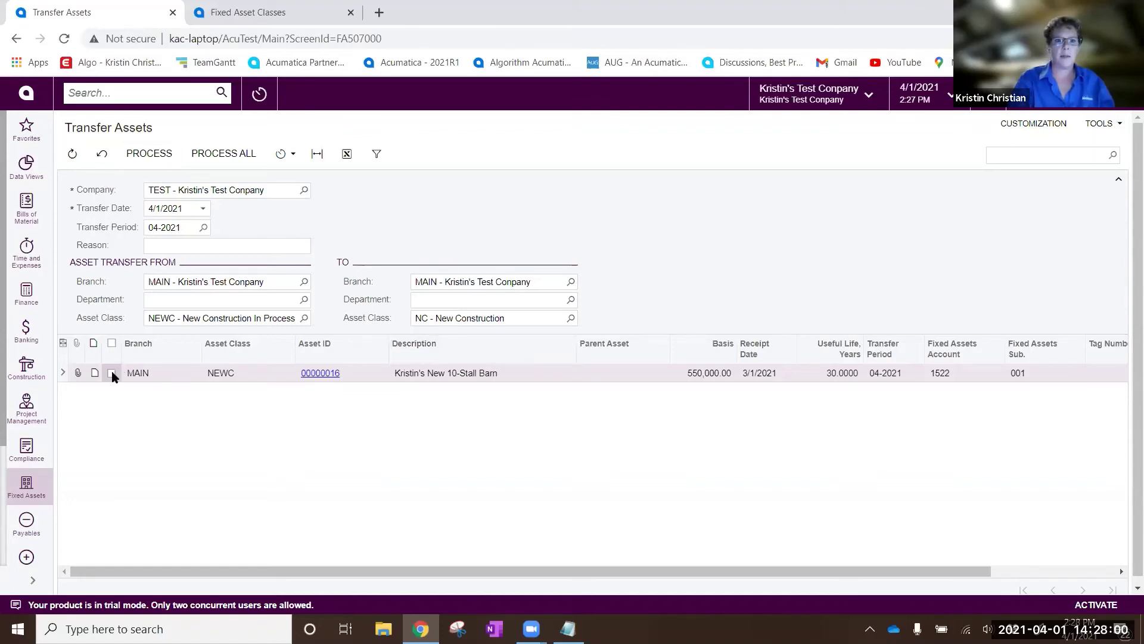
{"action": "left_click", "coordinate": [149, 154]}
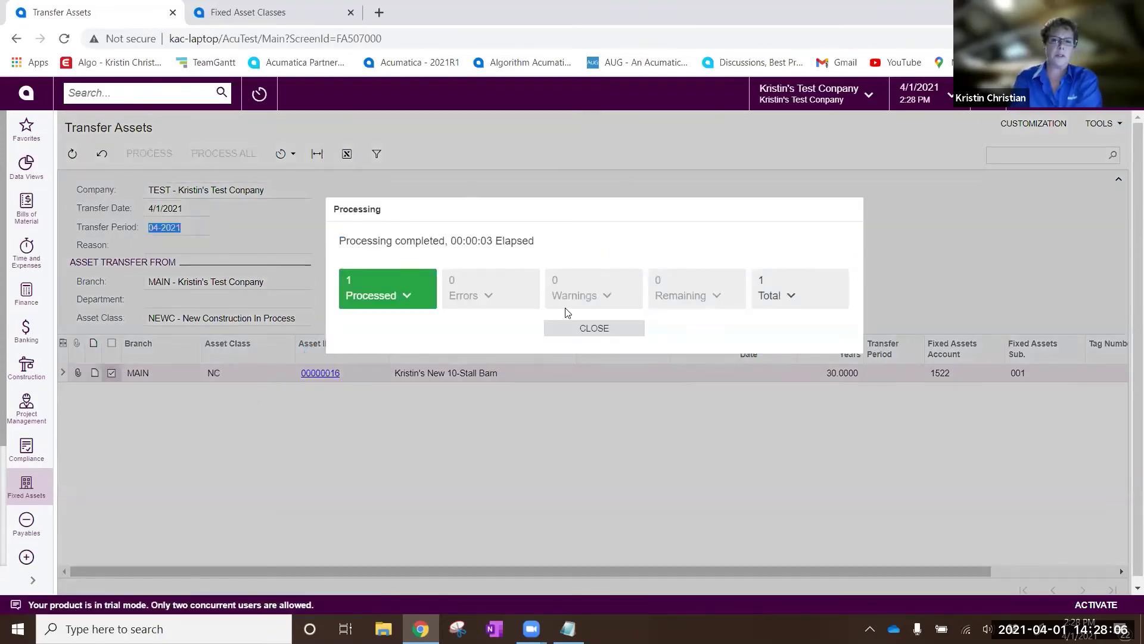
{"action": "left_click", "coordinate": [594, 329]}
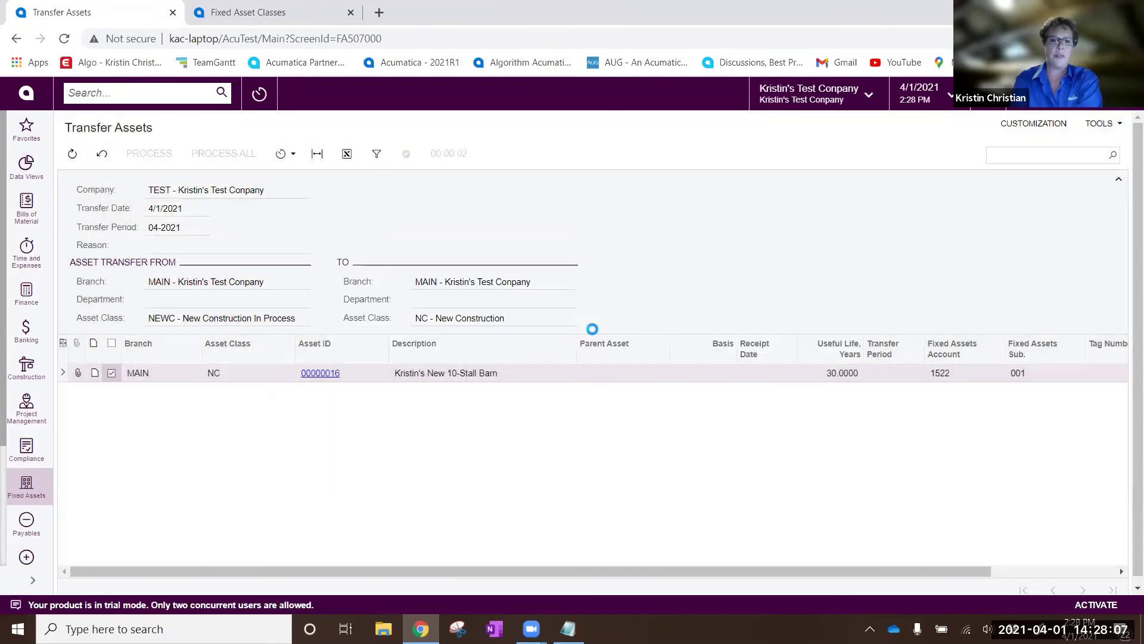
Reopen the 10-stall barn asset 00000016, calculate its depreciation and display its depreciation history.
{"action": "left_click", "coordinate": [25, 495]}
{"action": "left_click", "coordinate": [149, 302]}
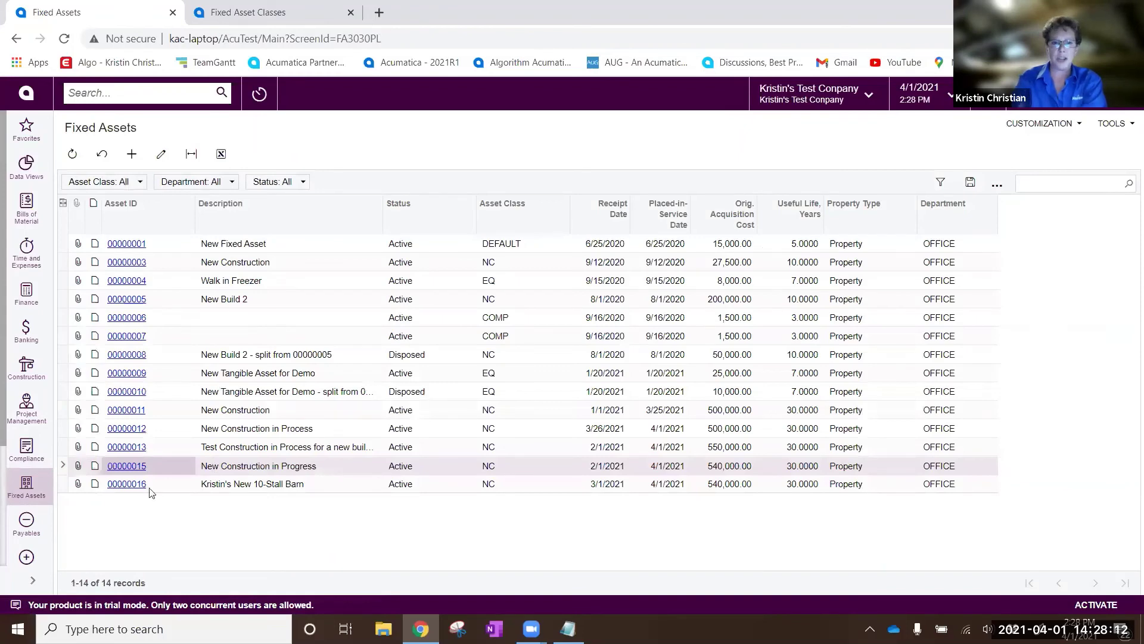
{"action": "left_click", "coordinate": [132, 483]}
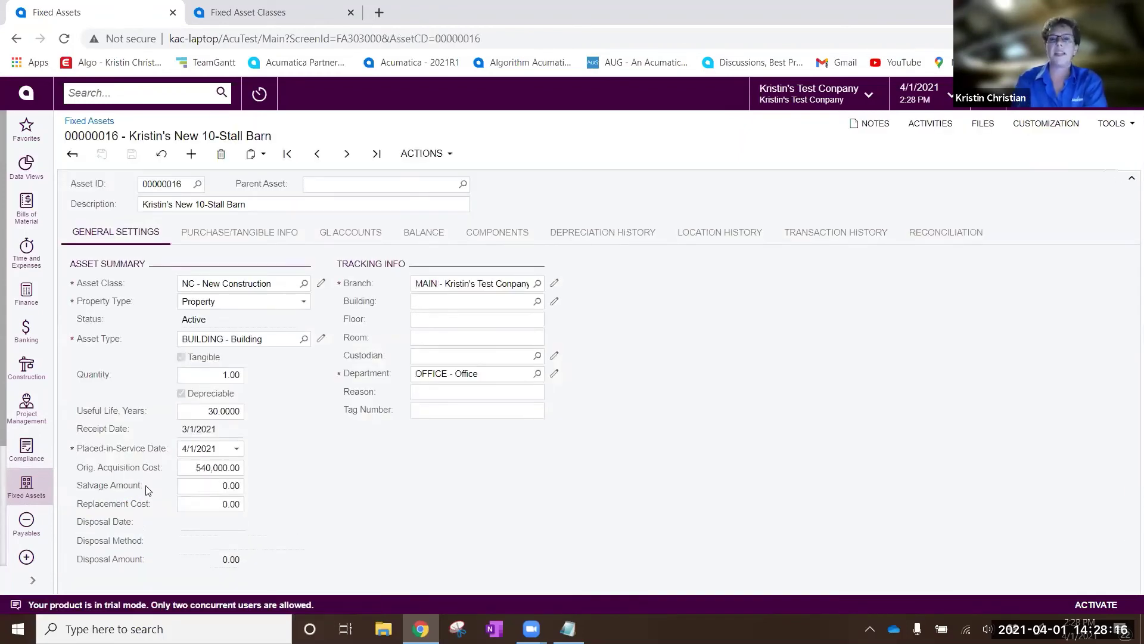
{"action": "left_click", "coordinate": [421, 153]}
{"action": "left_click", "coordinate": [442, 287]}
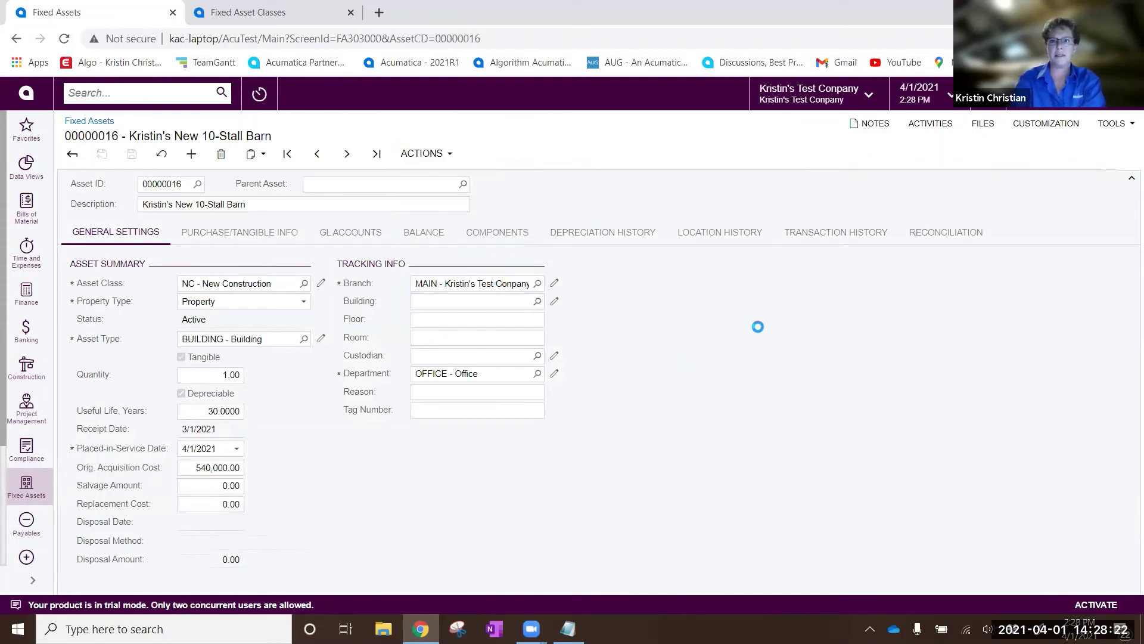
{"action": "left_click", "coordinate": [628, 241]}
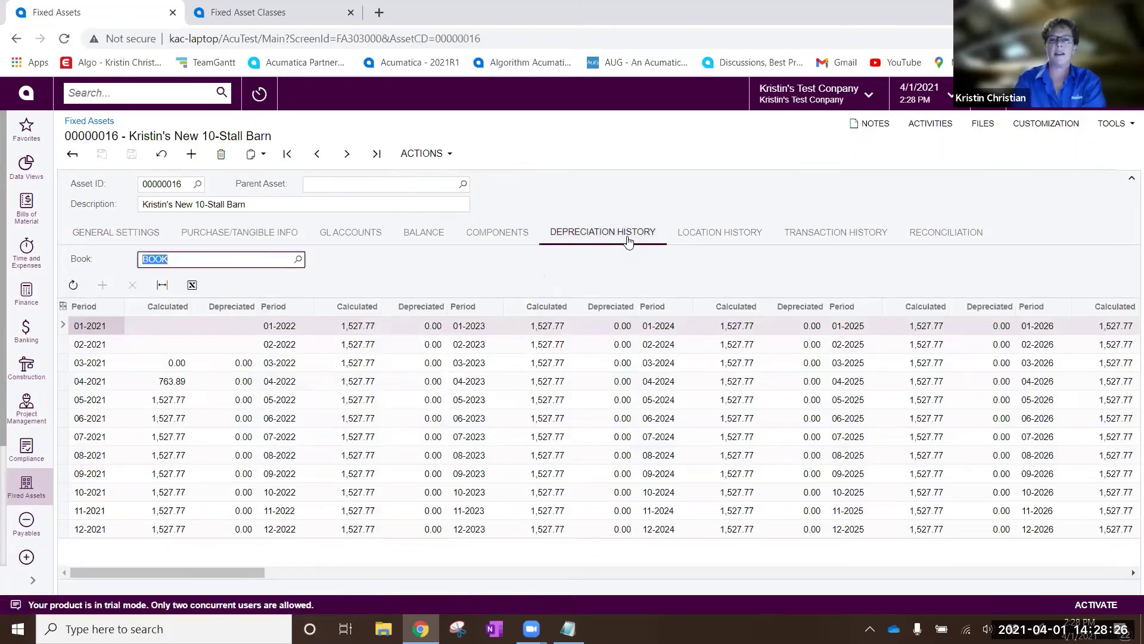